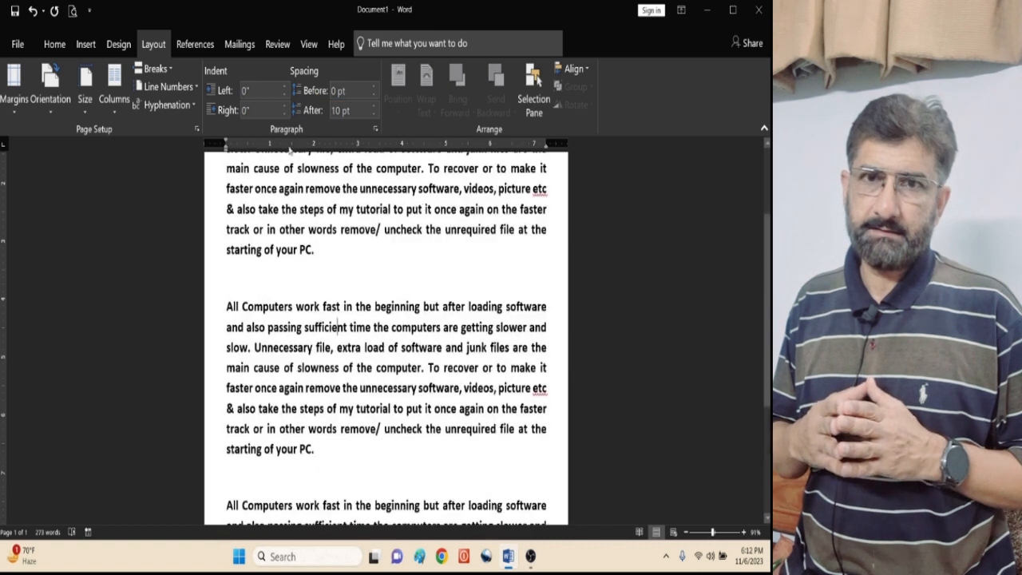
Reduce the right indent of the middle paragraph below 0".
click(284, 114)
click(285, 114)
click(284, 114)
Reset the left and right indents of the whole document to 0" and set the spacing before paragraphs to 12 pt.
key(ctrl+a)
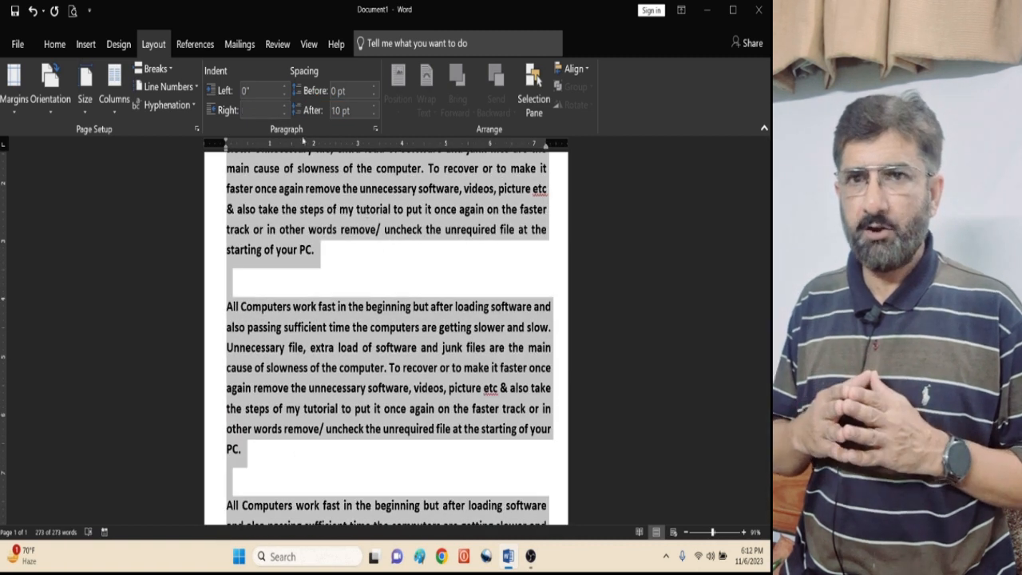
click(285, 107)
click(285, 95)
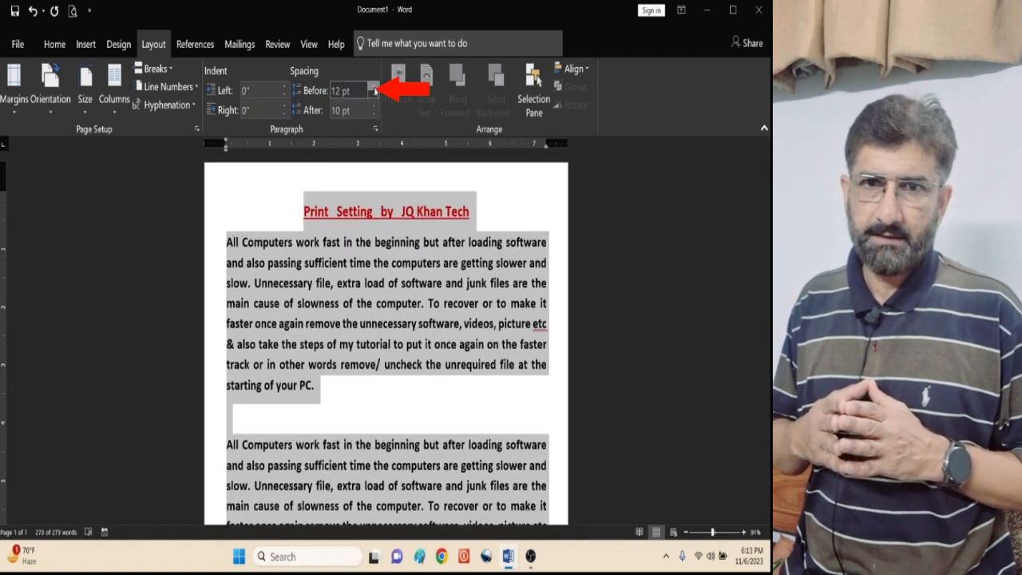
click(375, 128)
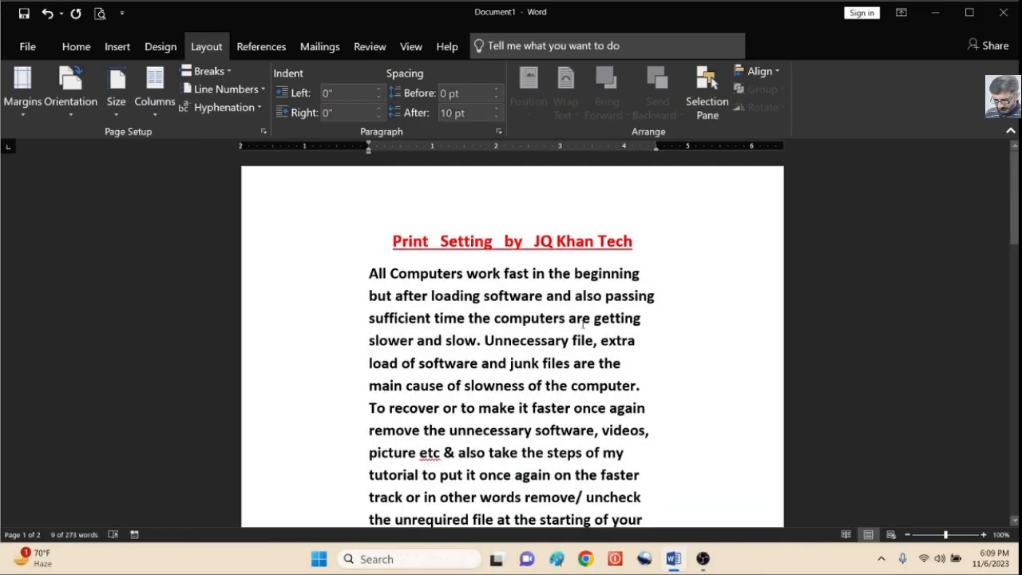
Justify all text in the document, including the title line.
scroll(582, 322, down, 10)
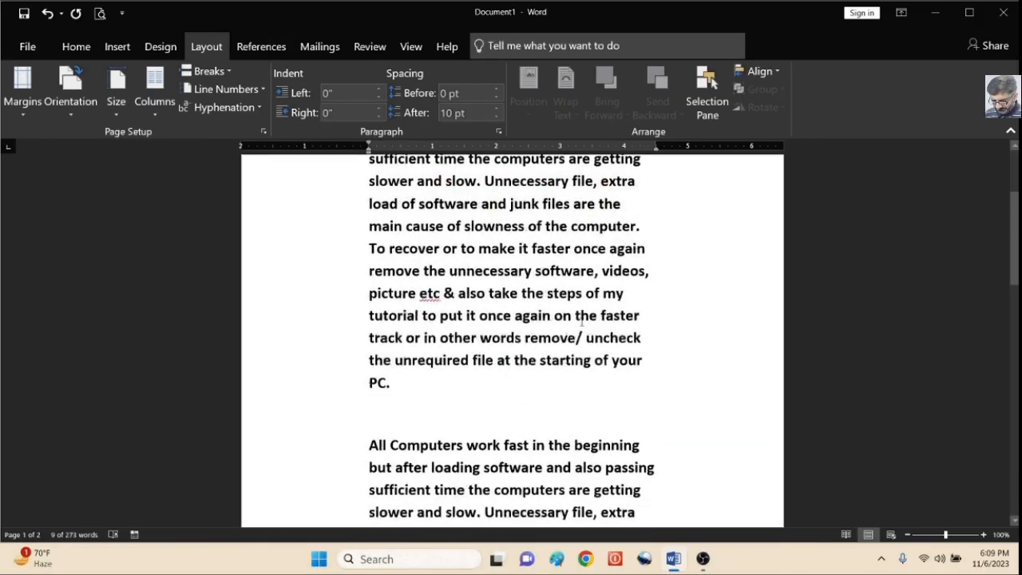
scroll(582, 322, down, 8)
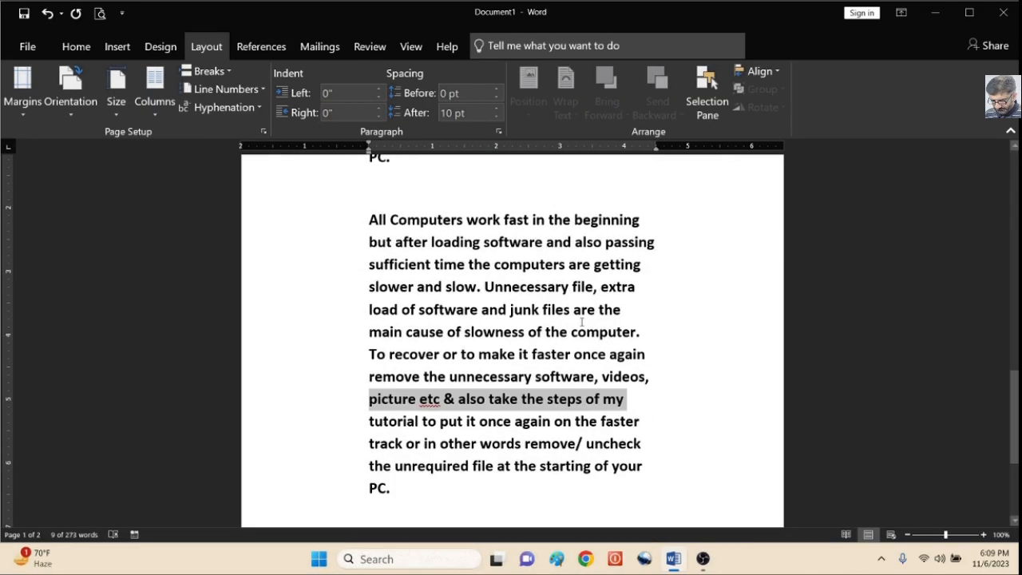
scroll(582, 322, up, 20)
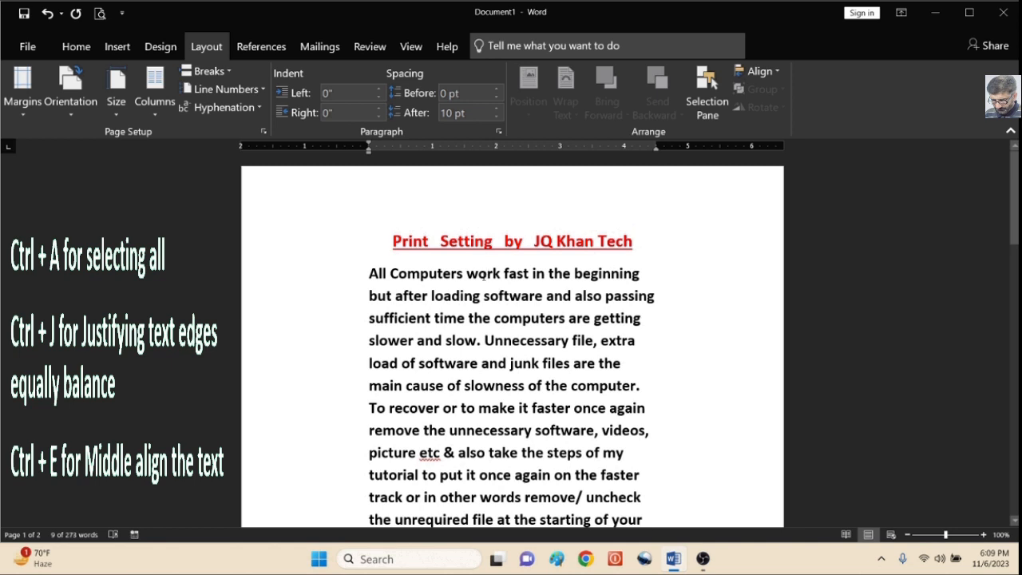
click(480, 275)
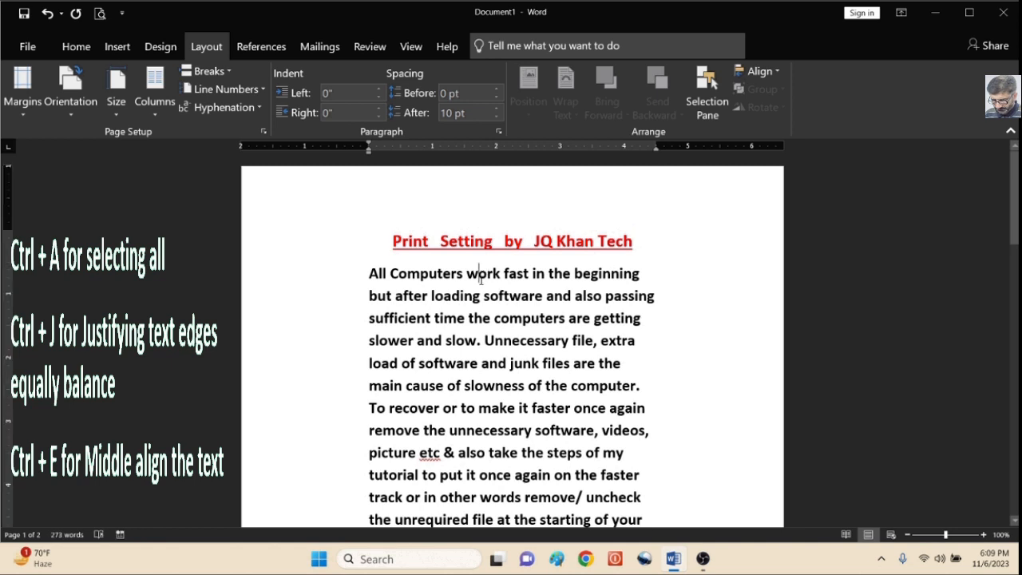
key(ctrl+a)
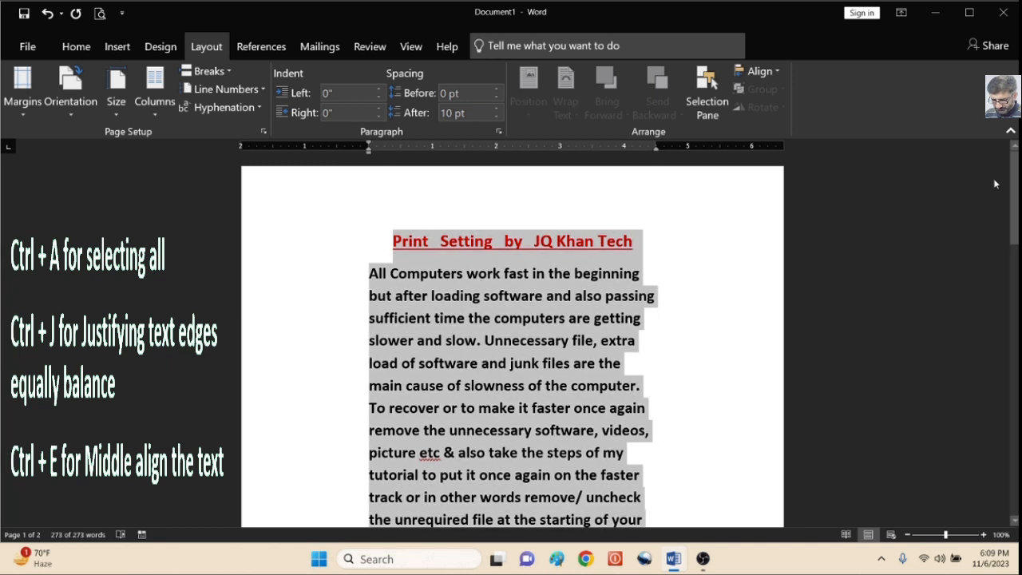
mouse_move(1014, 160)
mouse_down()
mouse_move(1010, 410)
mouse_move(1013, 156)
mouse_up()
click(77, 46)
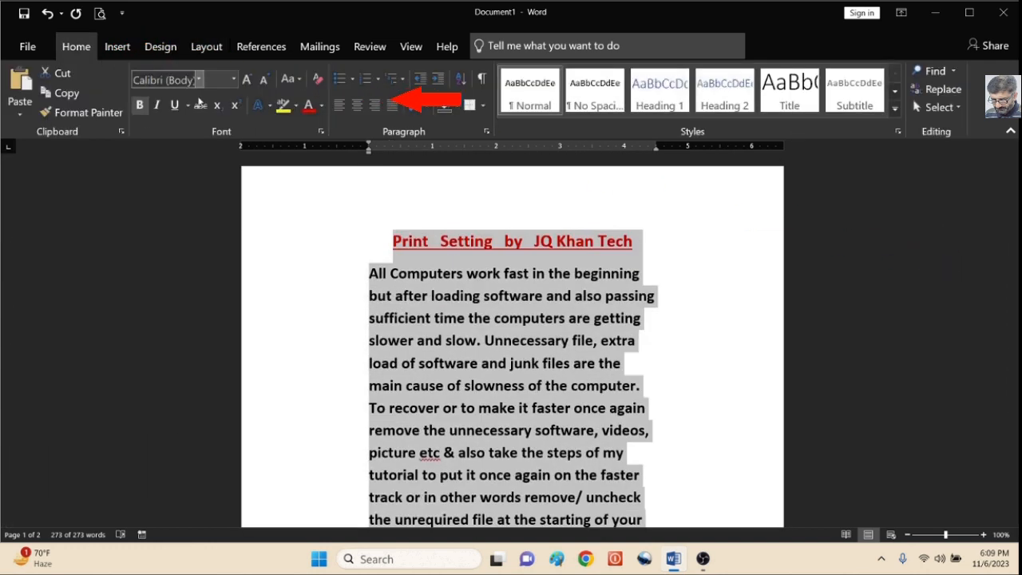
click(392, 105)
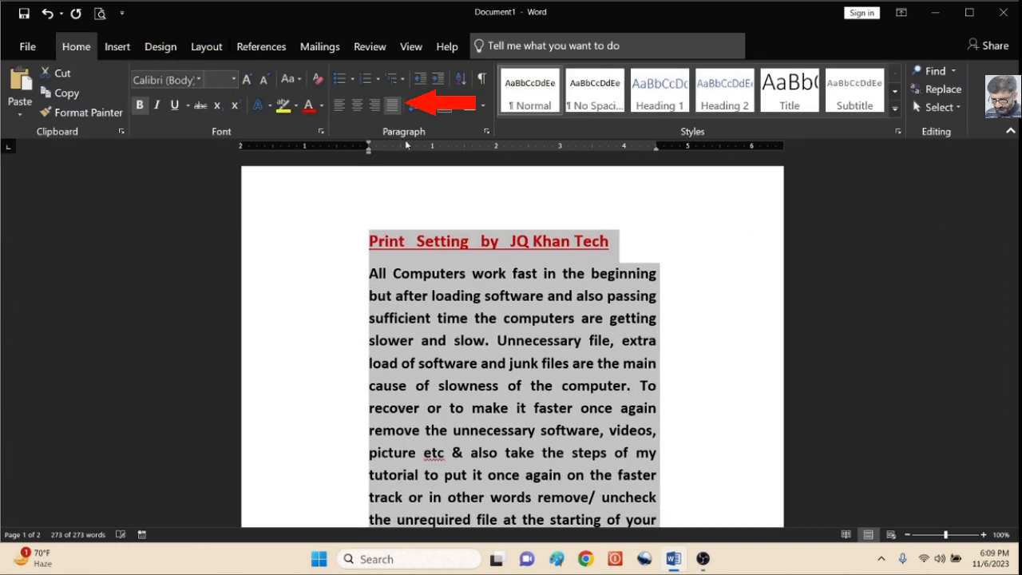
Center the red underlined title line above the first paragraph.
click(460, 294)
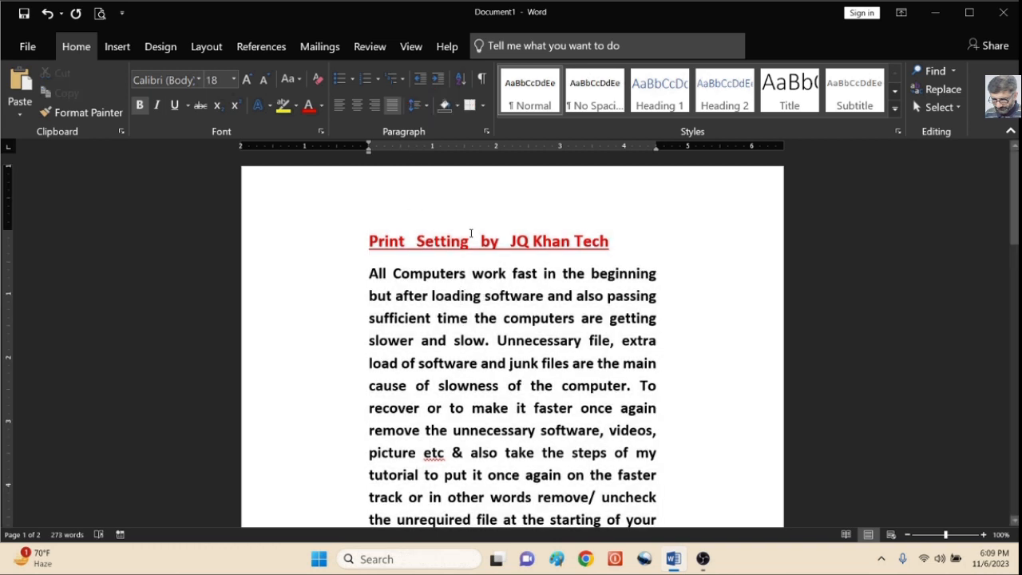
click(471, 234)
click(354, 107)
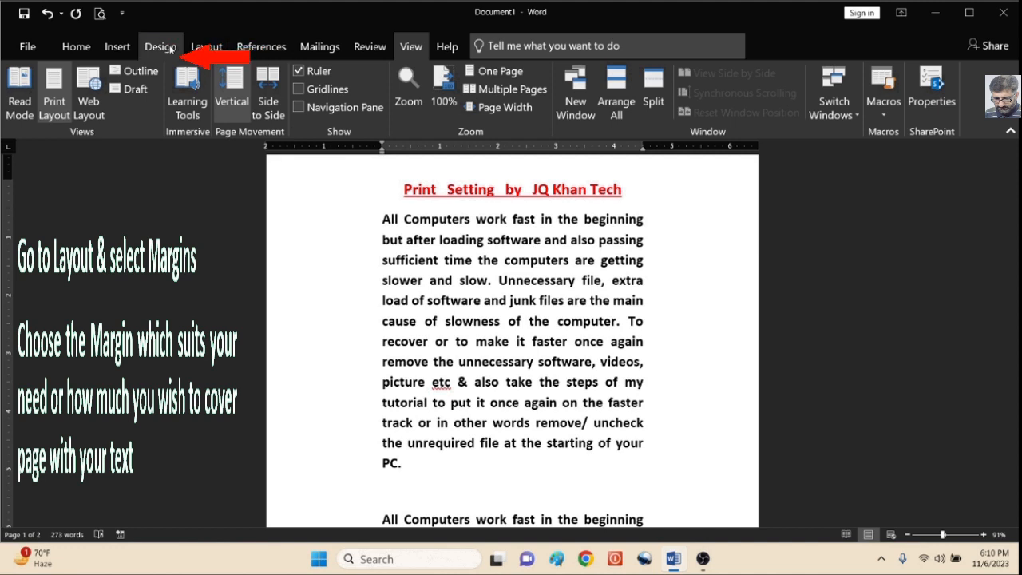
Set the page margins to 0.5" on all four sides.
click(206, 46)
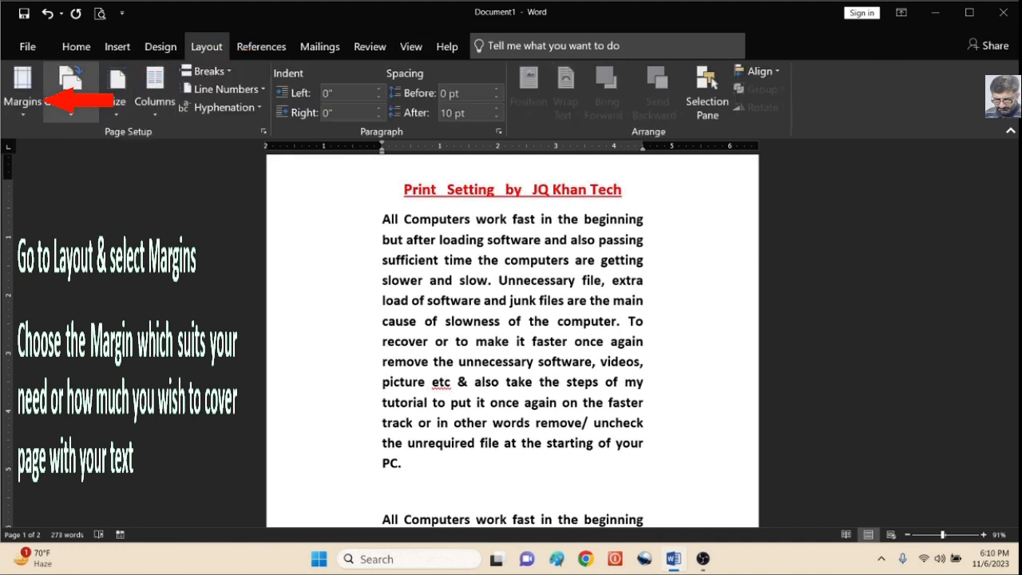
click(26, 116)
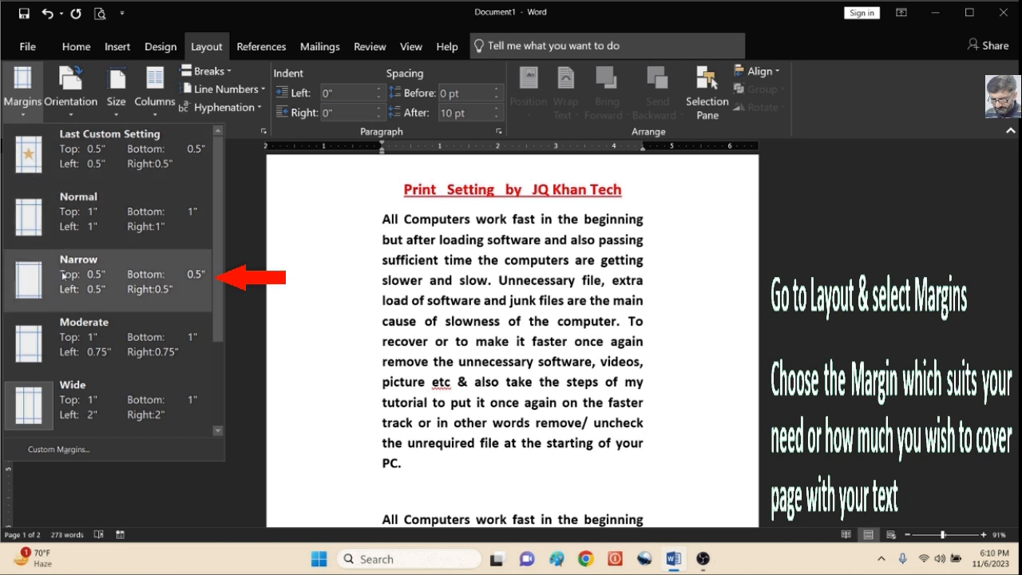
scroll(50, 189, down, 2)
click(50, 189)
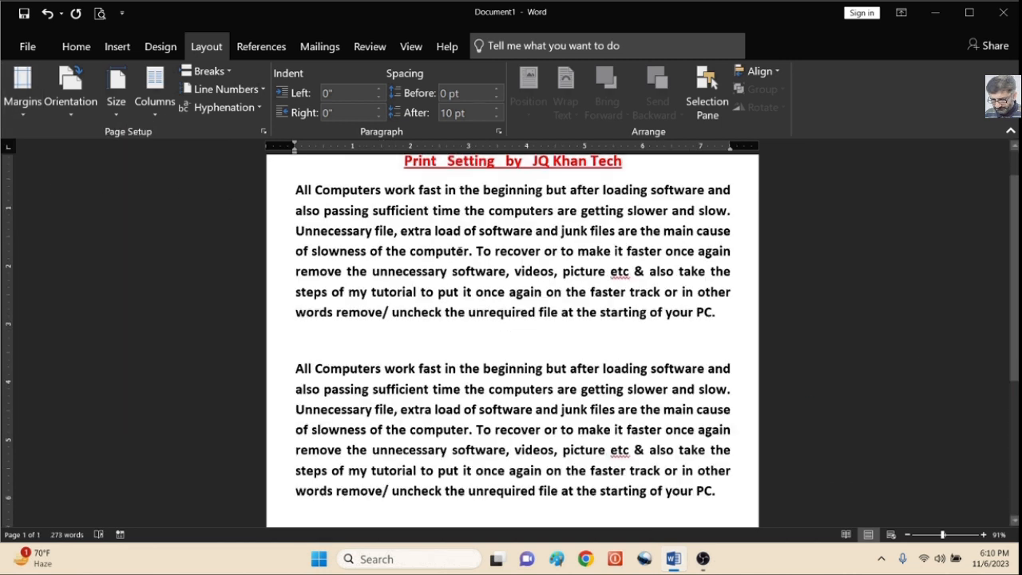
Try the Landscape page orientation and restore Portrait.
scroll(498, 260, down, 1)
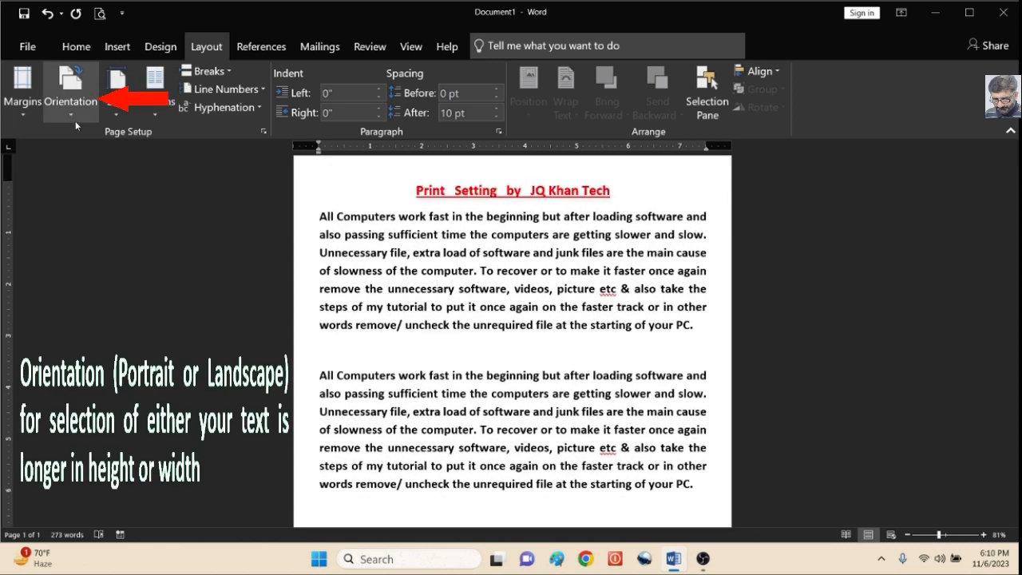
click(75, 120)
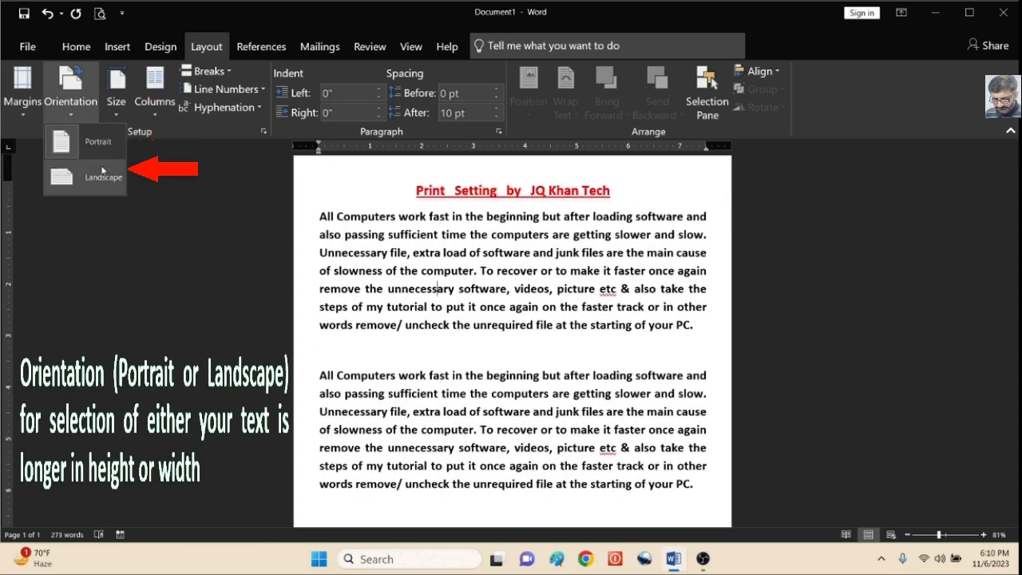
click(110, 185)
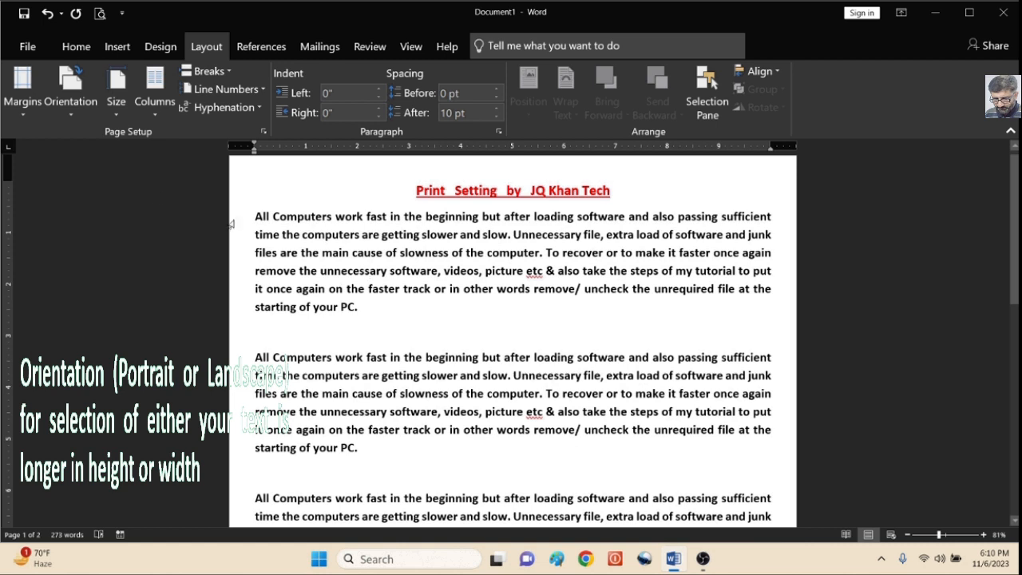
ctrl+scroll(351, 251, down, 3)
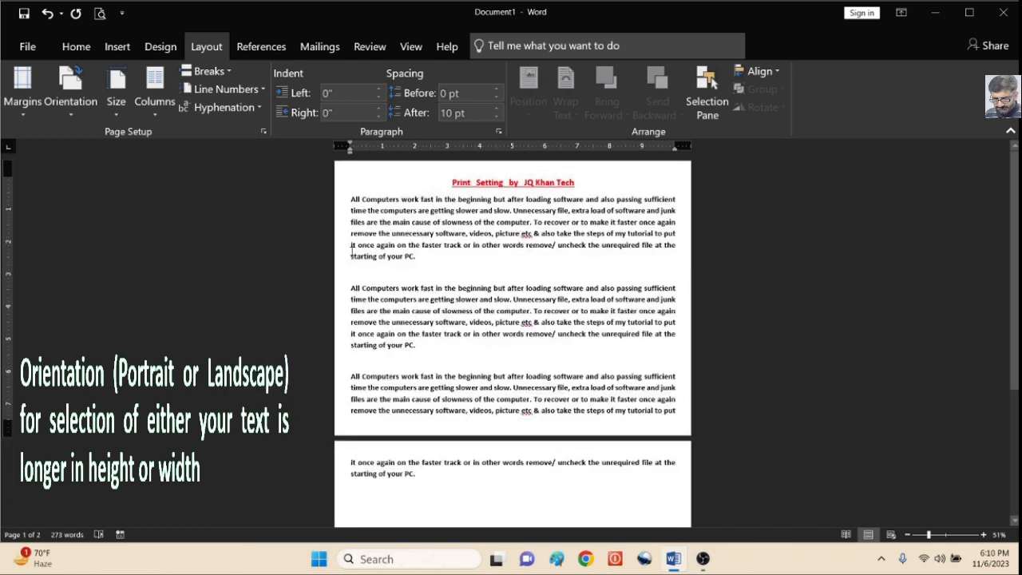
click(78, 113)
click(86, 143)
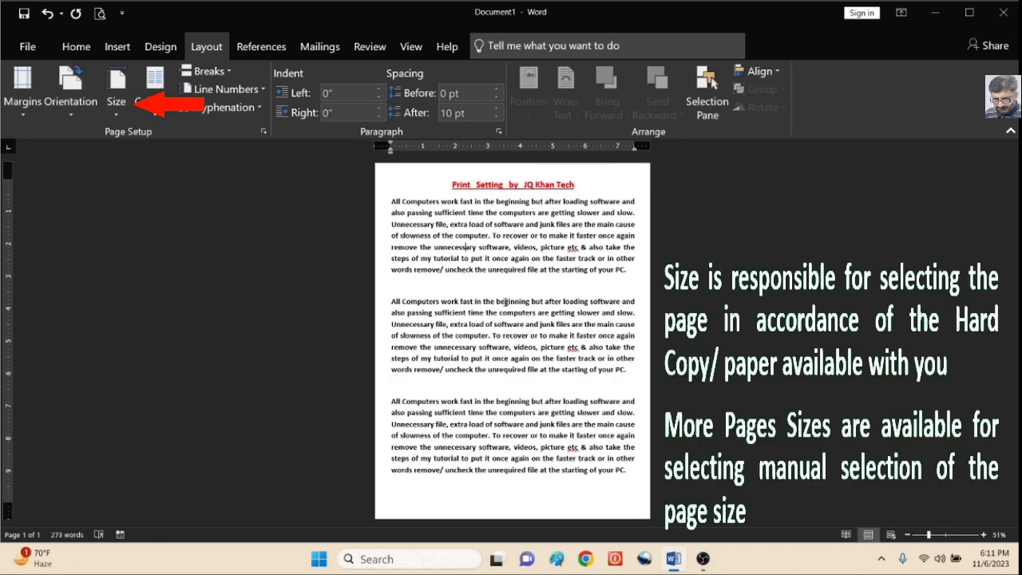
Set the paper size to A4 (8.27" x 11.69").
click(116, 96)
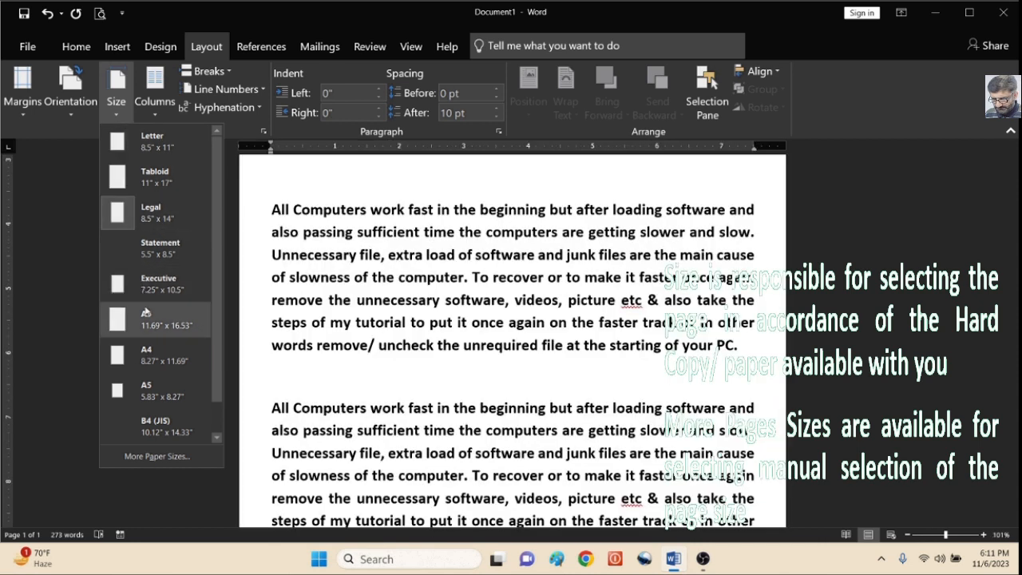
click(155, 354)
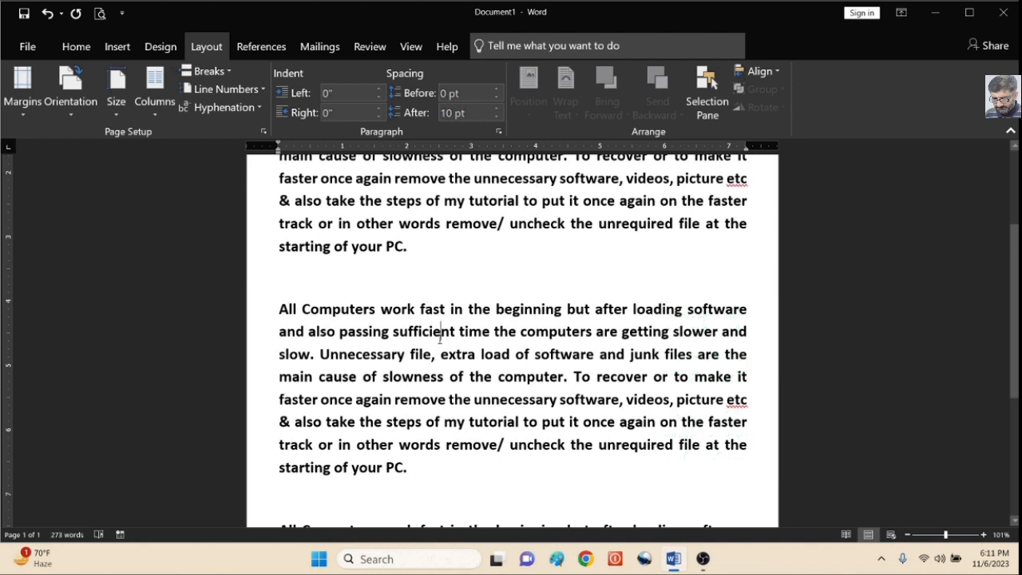
Try increasing the left indent of the middle paragraph and return it to 0".
scroll(440, 339, down, 1)
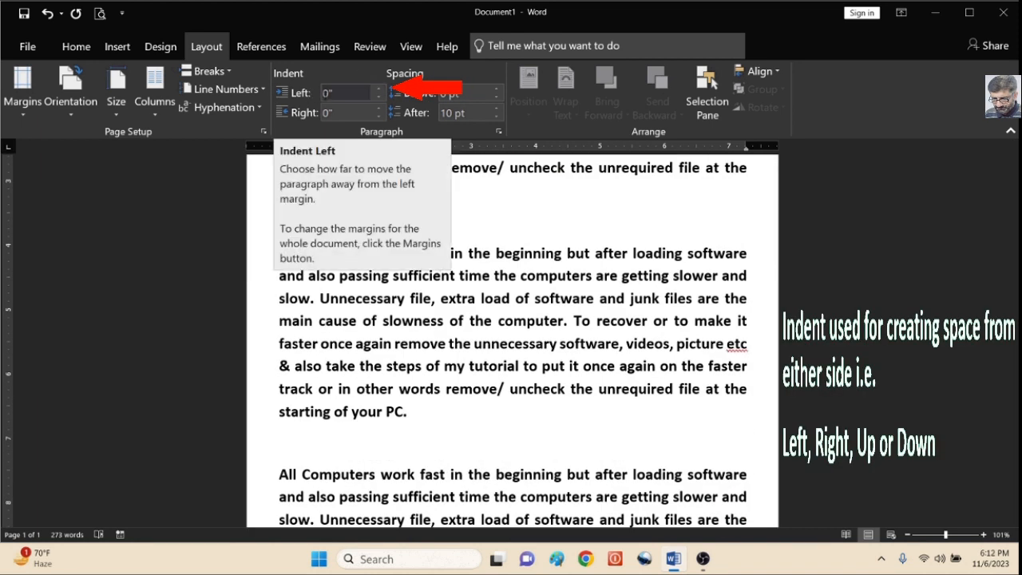
click(379, 89)
click(379, 90)
click(380, 90)
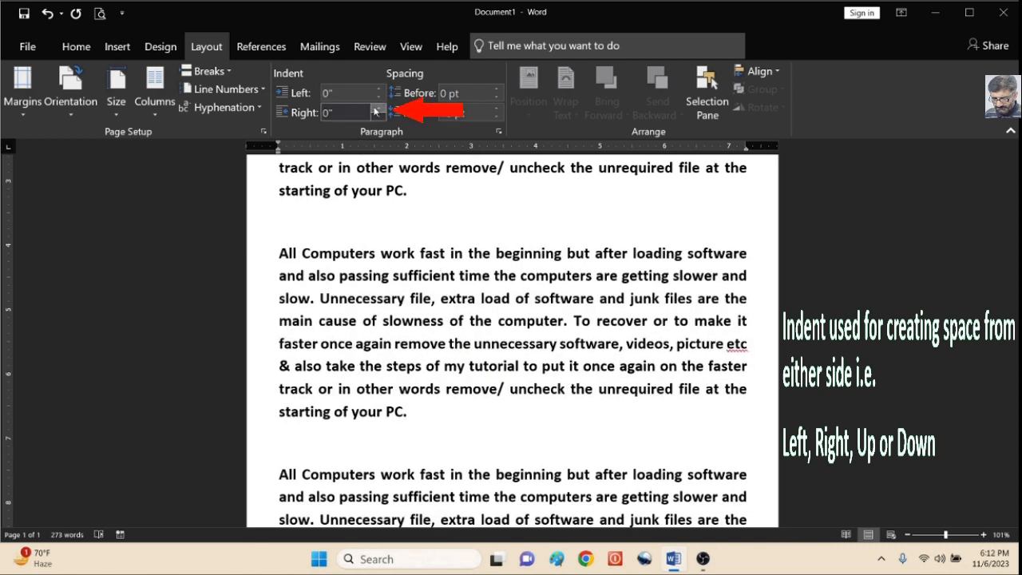
Increase the right indent of the middle paragraph to 0.8".
ctrl+scroll(407, 192, down, 1)
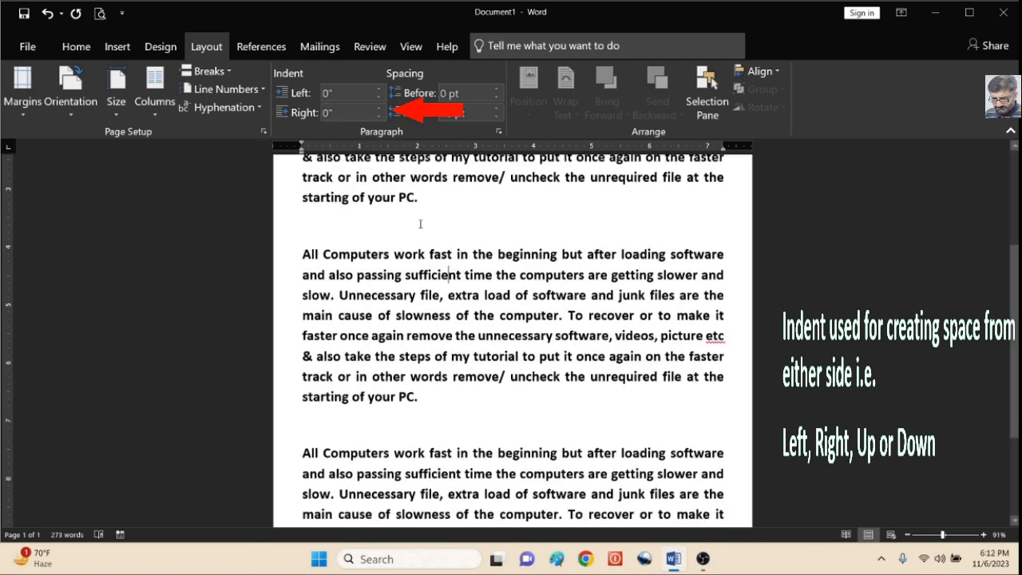
scroll(420, 224, down, 4)
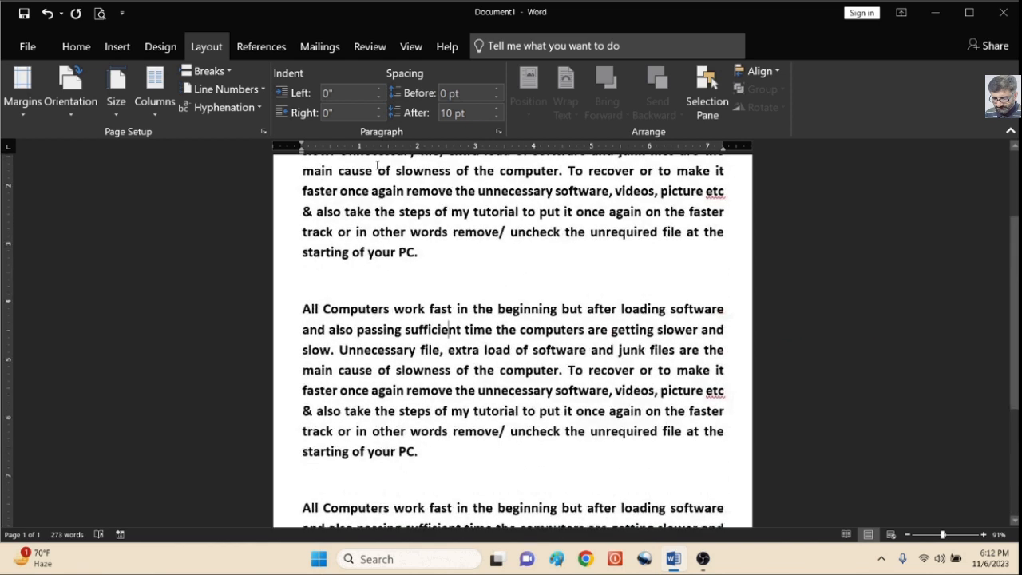
click(381, 110)
click(380, 110)
click(380, 109)
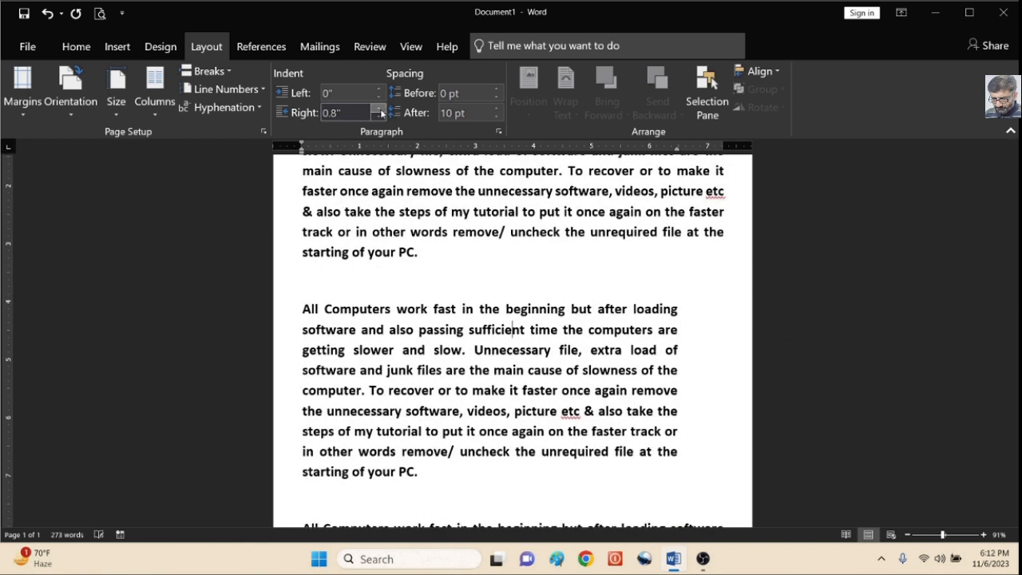
Lower the right indent of the middle paragraph to -0.1".
click(381, 118)
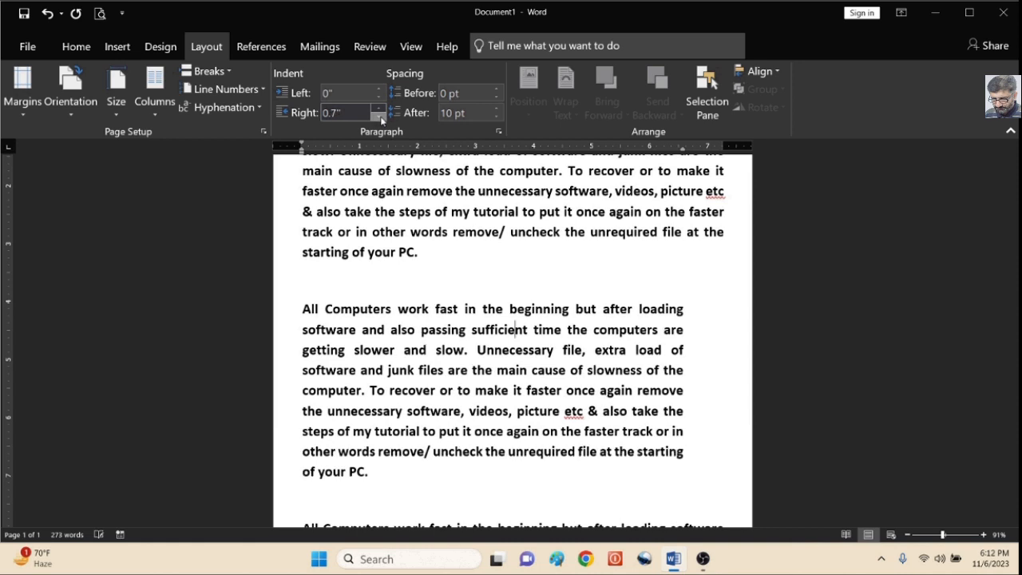
click(381, 117)
click(381, 118)
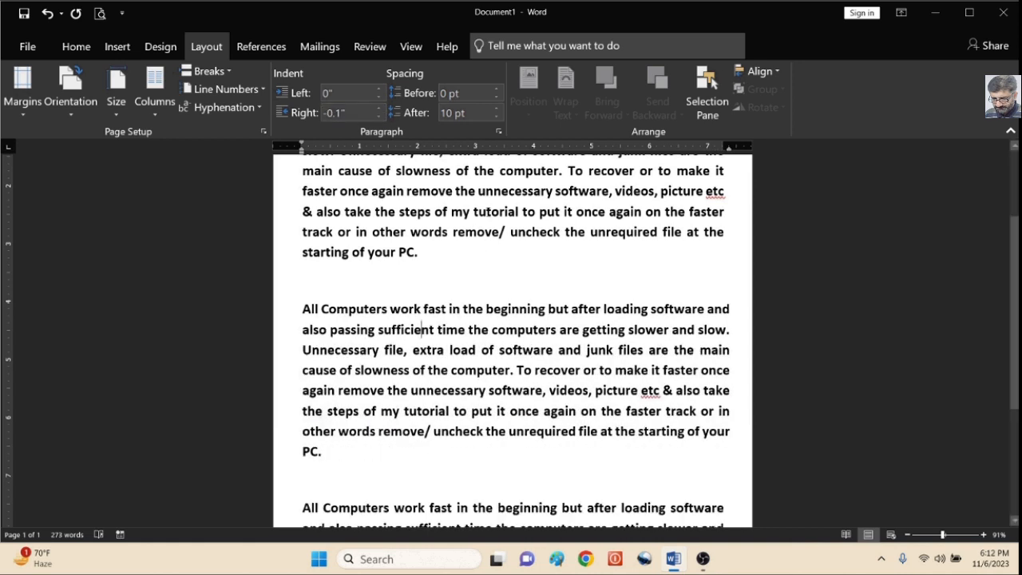
Select the whole document and increase its right indent to 1".
key(ctrl+a)
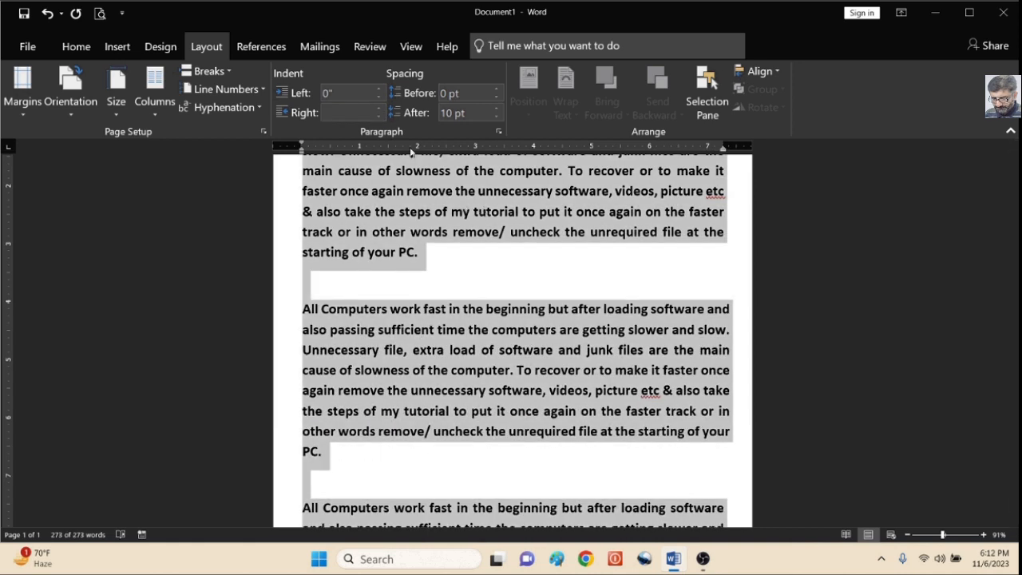
click(381, 109)
click(380, 110)
click(381, 110)
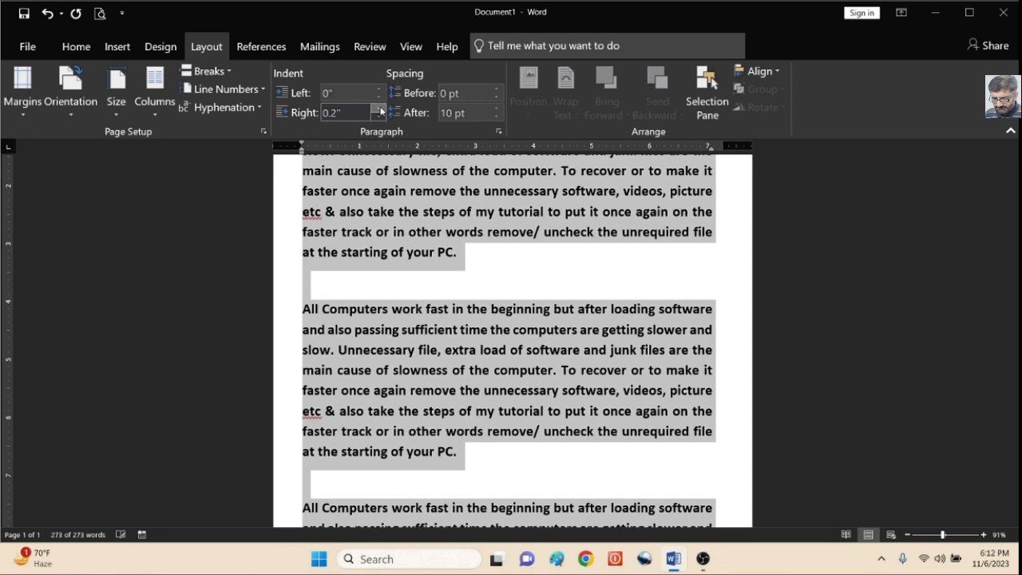
click(381, 109)
click(381, 110)
click(381, 110)
click(381, 109)
click(381, 109)
click(381, 109)
click(380, 109)
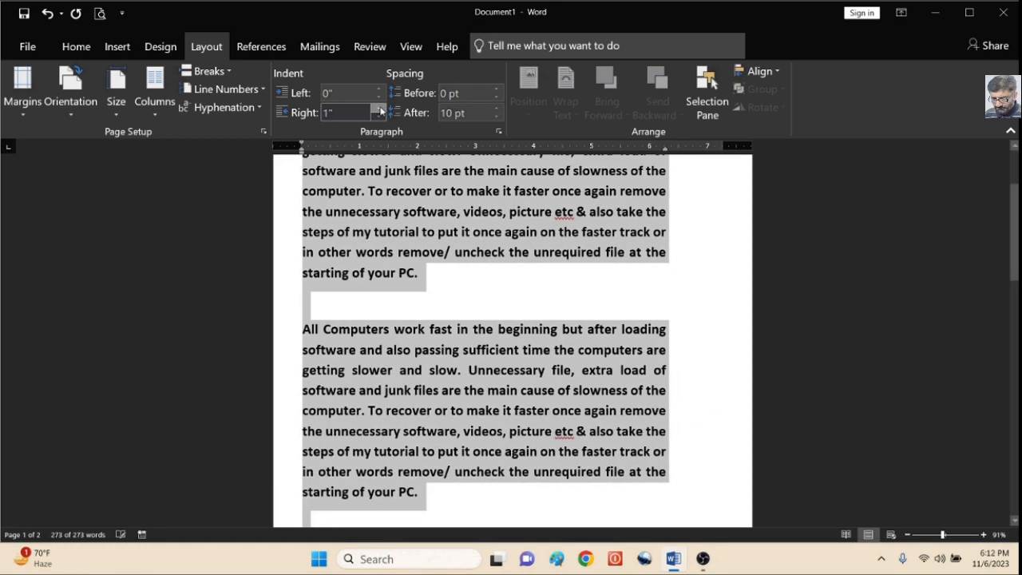
Return the right indent of the whole document to 0", with the left indent also at 0".
click(381, 109)
click(381, 109)
click(380, 109)
click(380, 96)
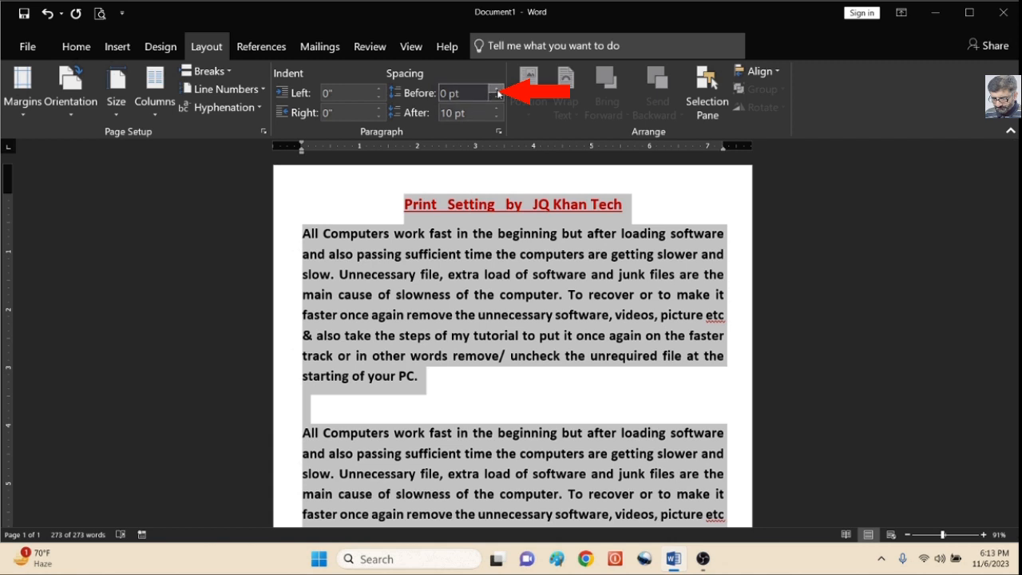
Set the paragraph spacing of the document to Auto before and 0 pt after.
drag(496, 89, 497, 89)
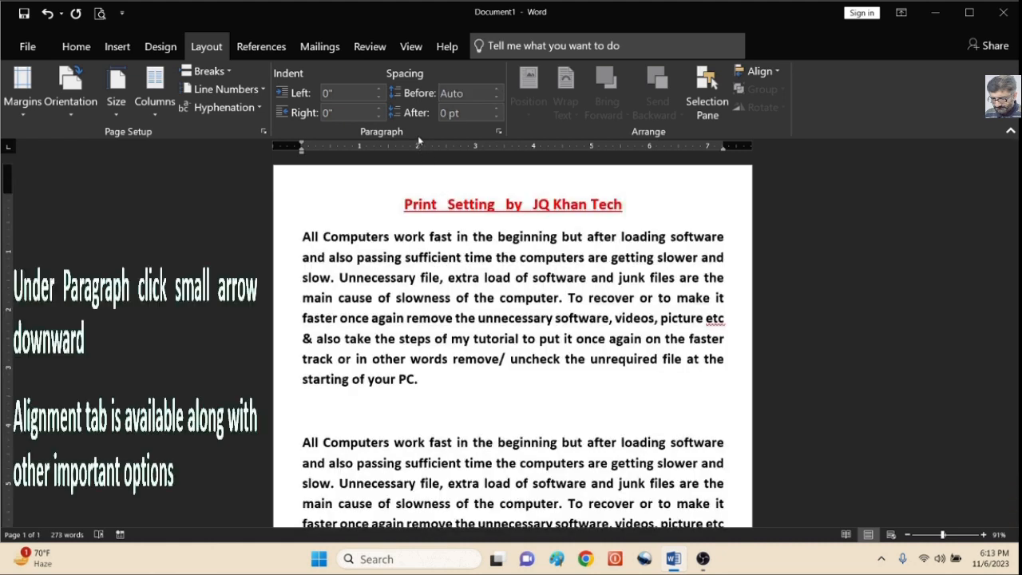
Open the detailed paragraph settings and view the available alignment options.
click(498, 131)
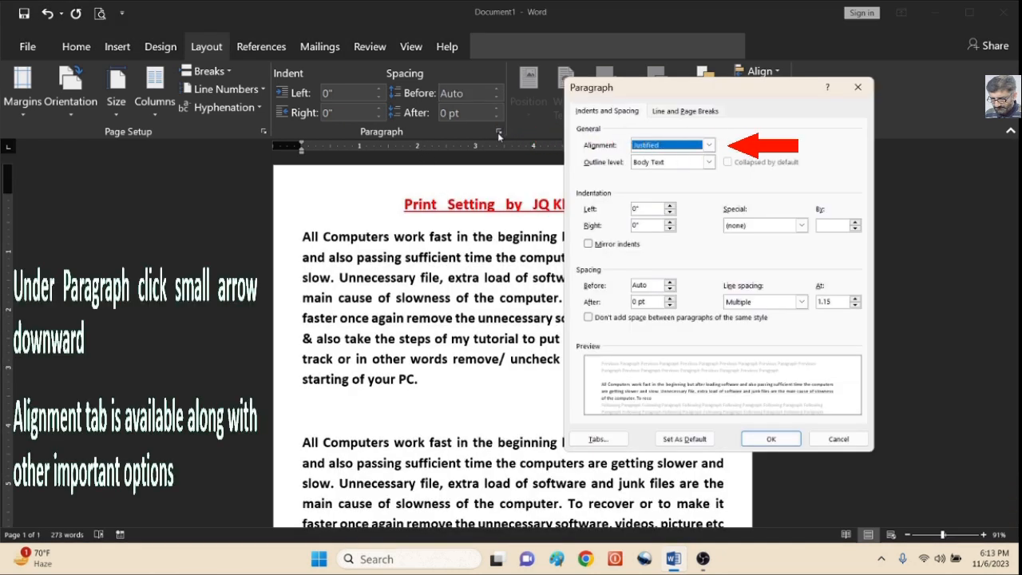
click(708, 145)
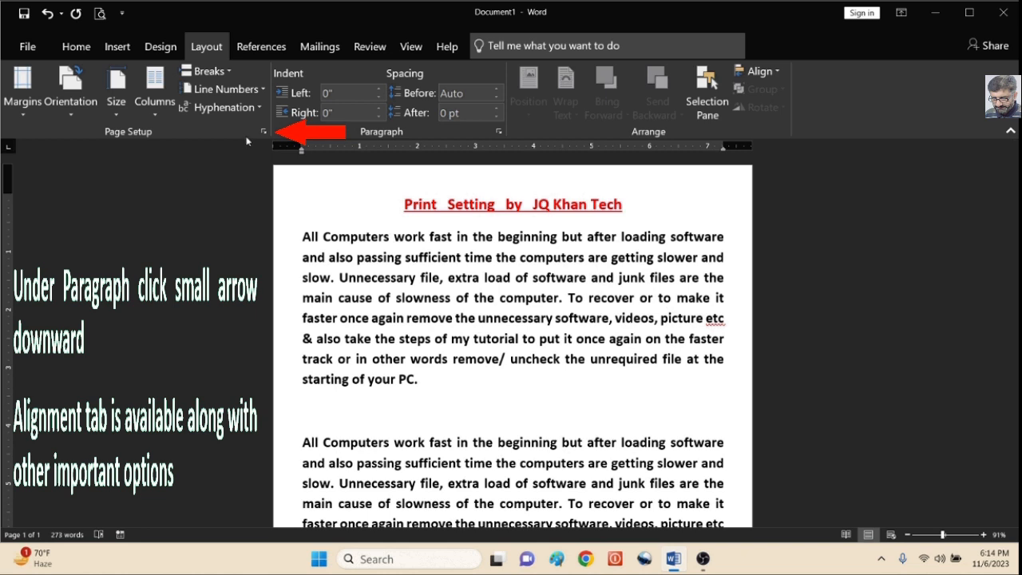
Add a ½ pt double-line Box page border to the whole document and check it around the page.
click(264, 131)
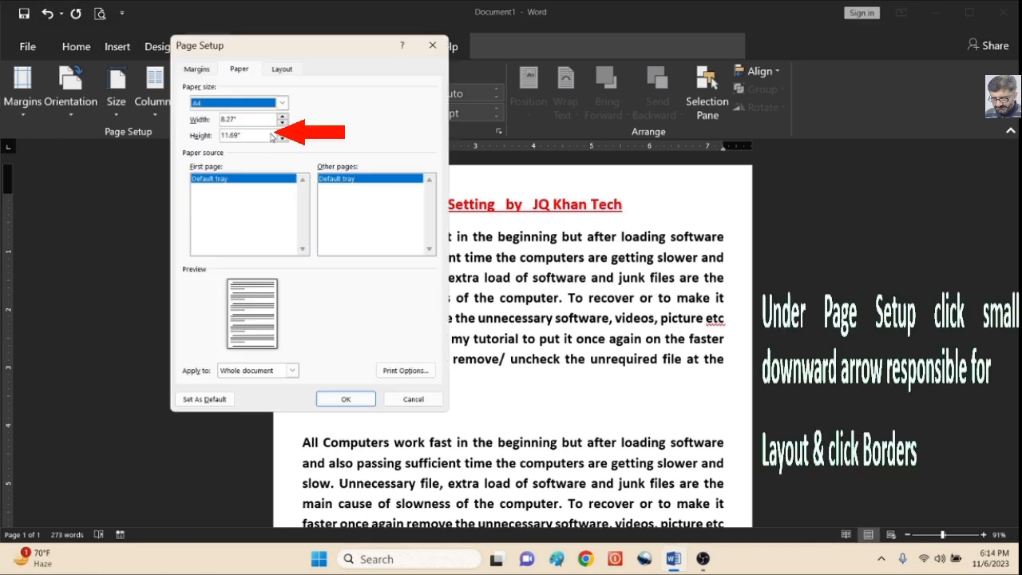
click(268, 69)
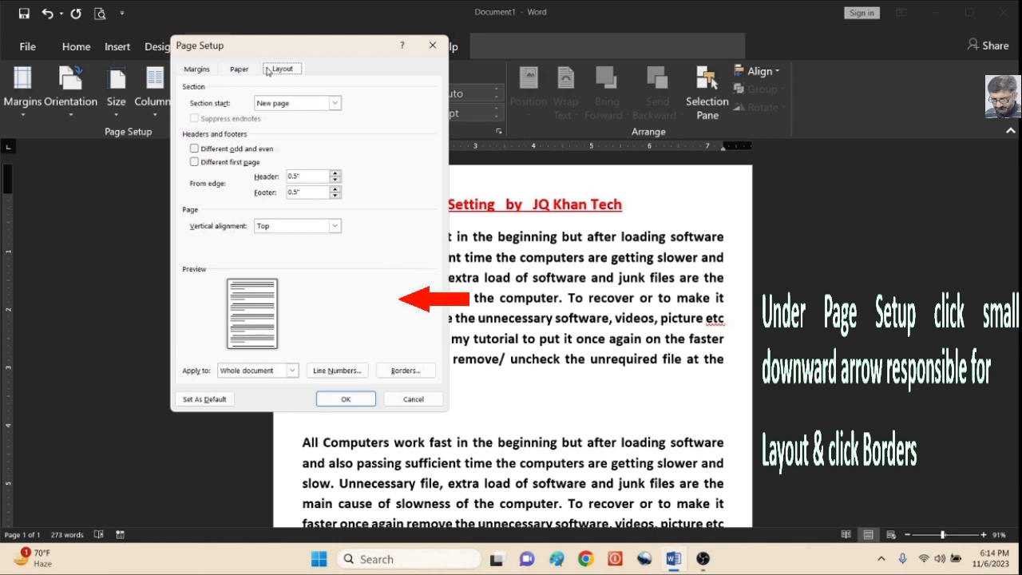
click(405, 371)
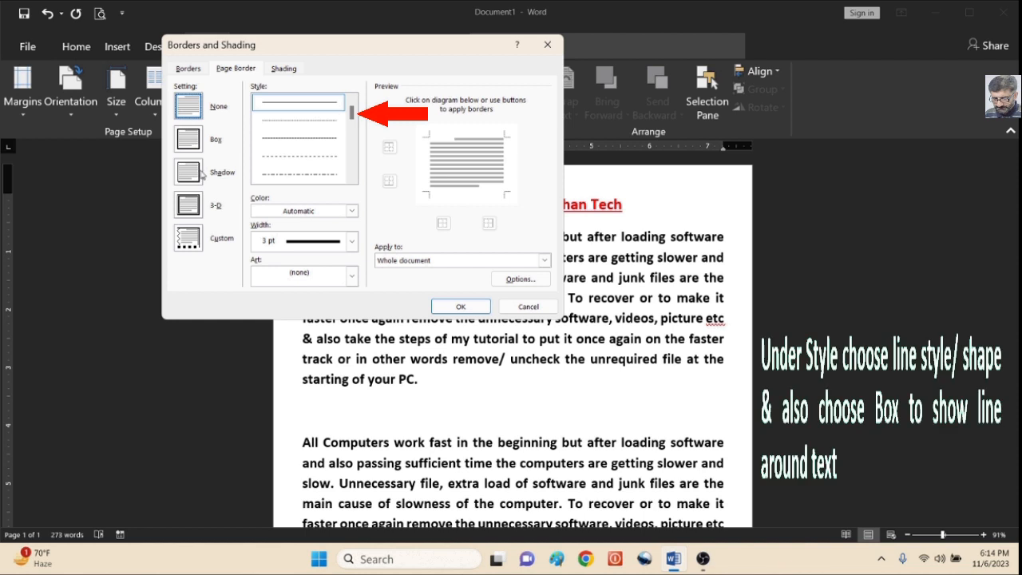
drag(351, 122, 352, 129)
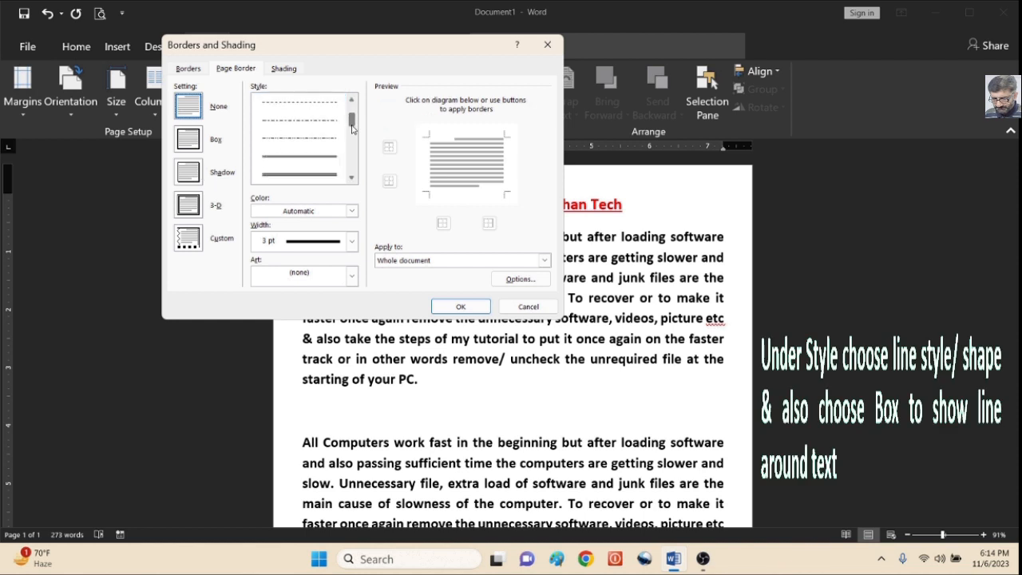
click(329, 159)
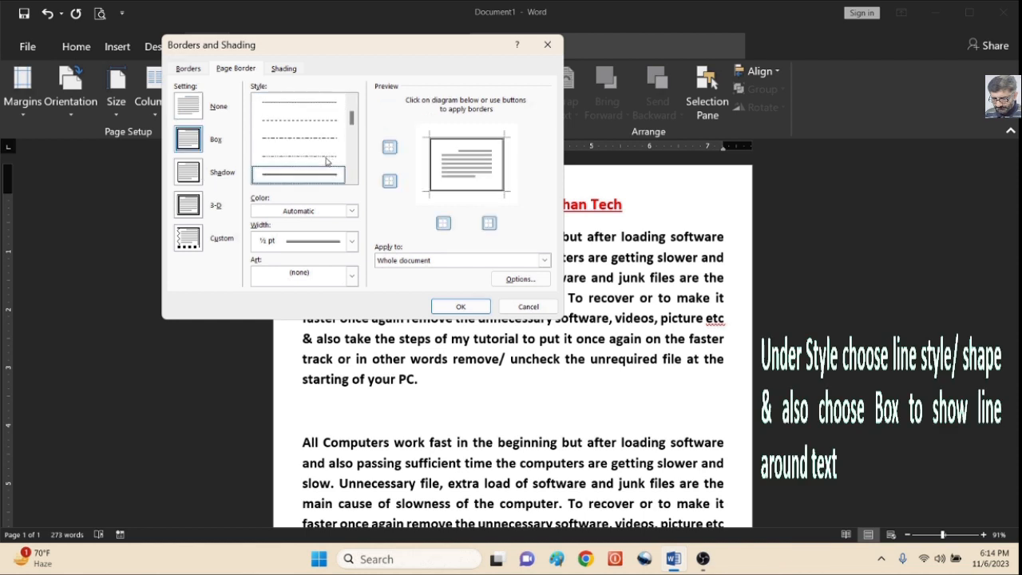
click(190, 143)
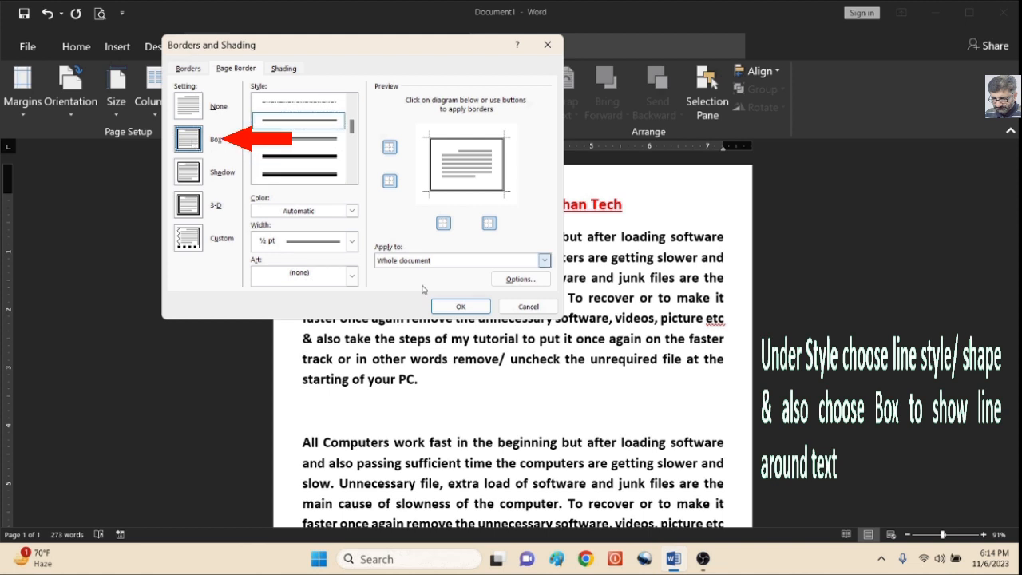
click(455, 311)
scroll(584, 342, down, 5)
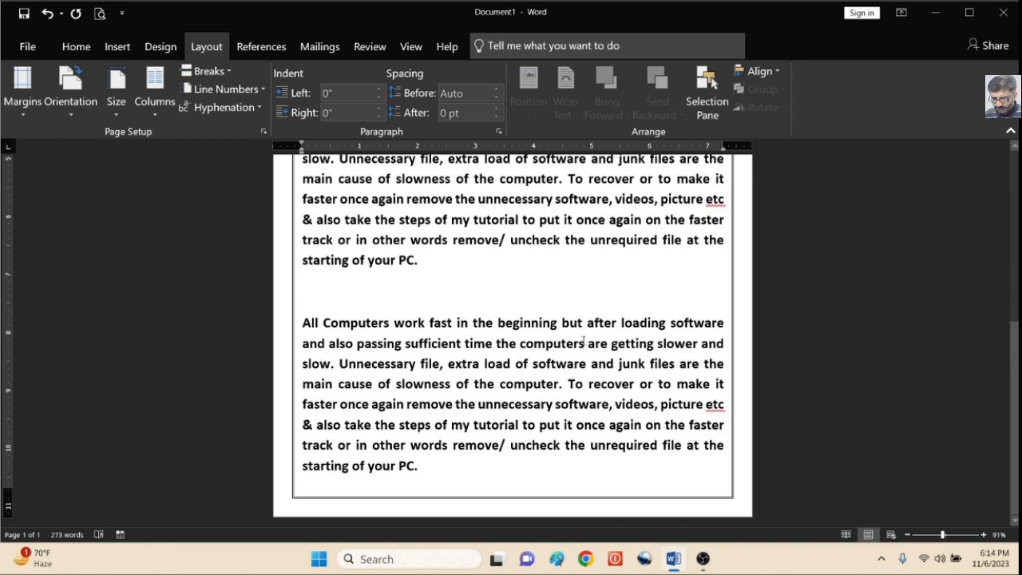
scroll(583, 342, up, 5)
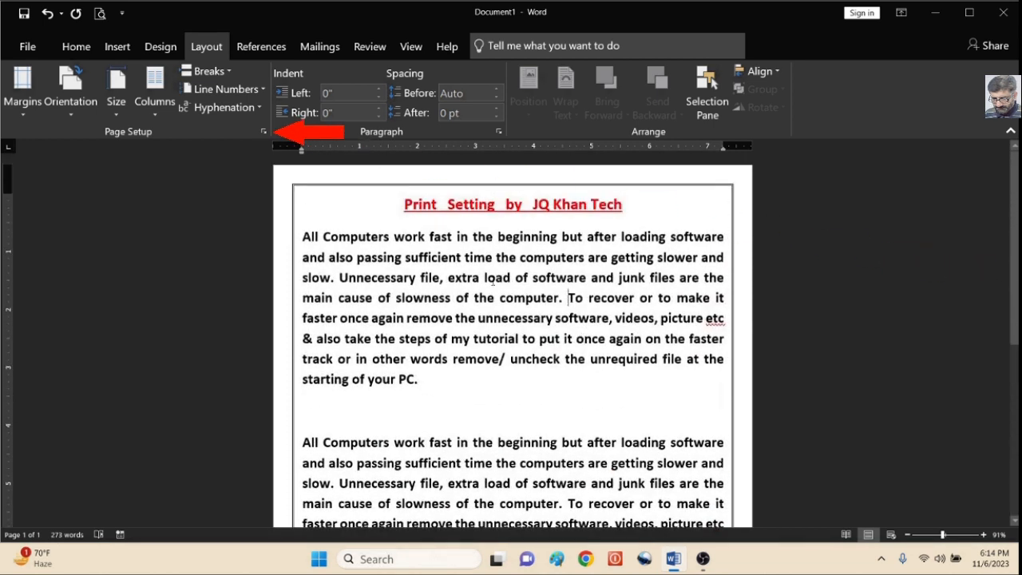
Remove the page border from the whole document by setting it to None.
click(262, 138)
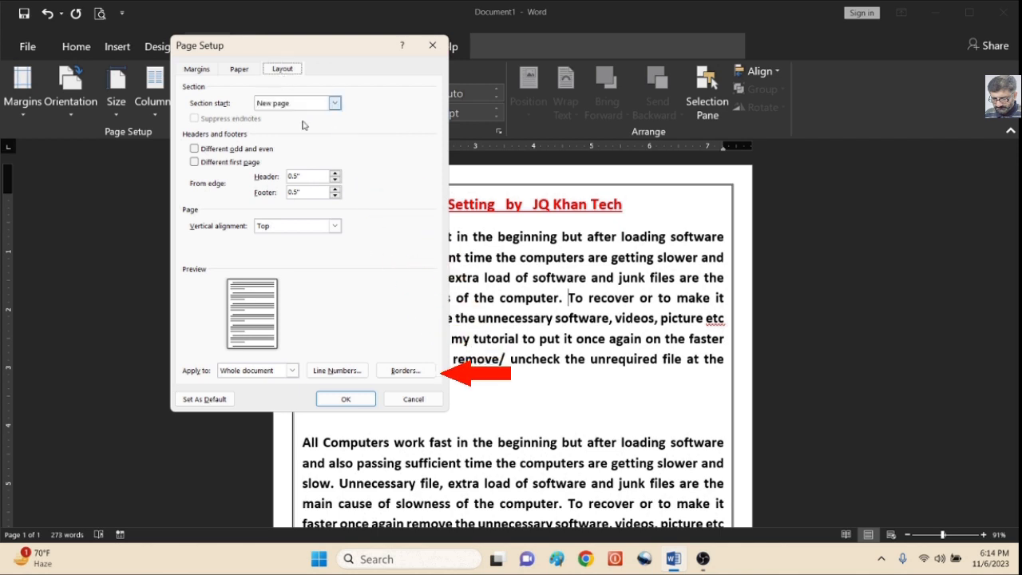
click(406, 371)
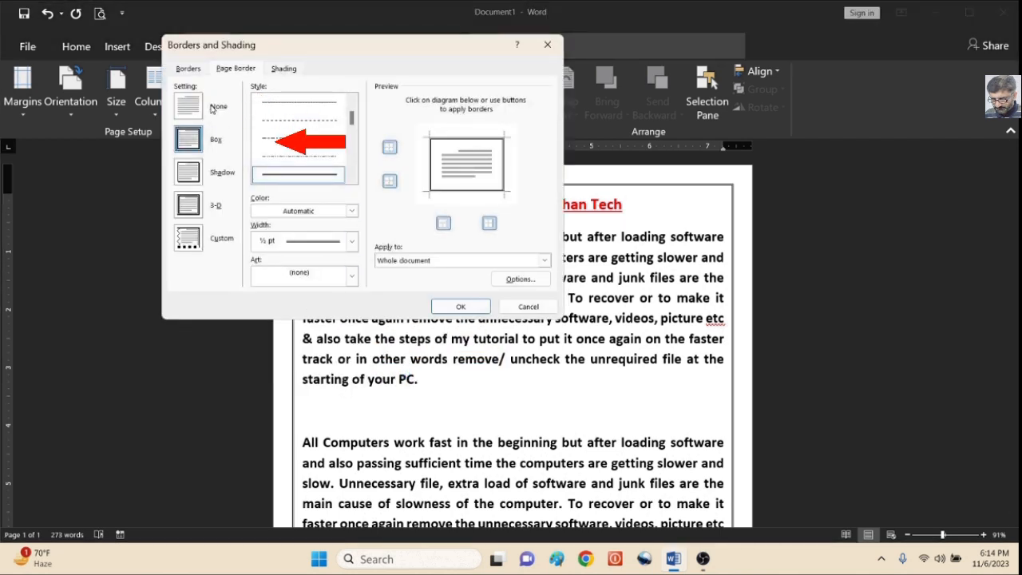
click(211, 109)
click(460, 306)
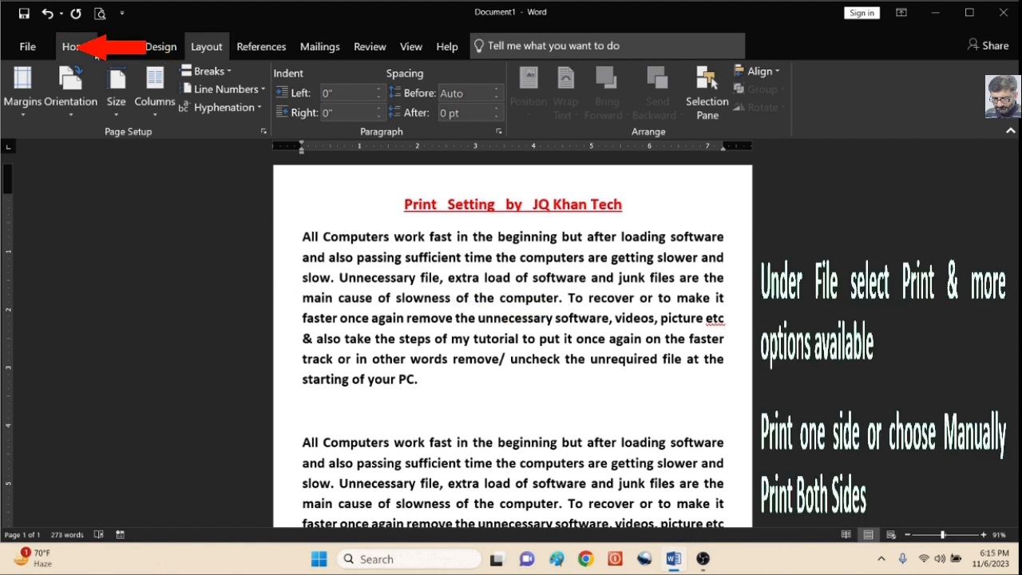
Open the document's print settings and set it to Manually Print on Both Sides.
click(95, 53)
click(27, 46)
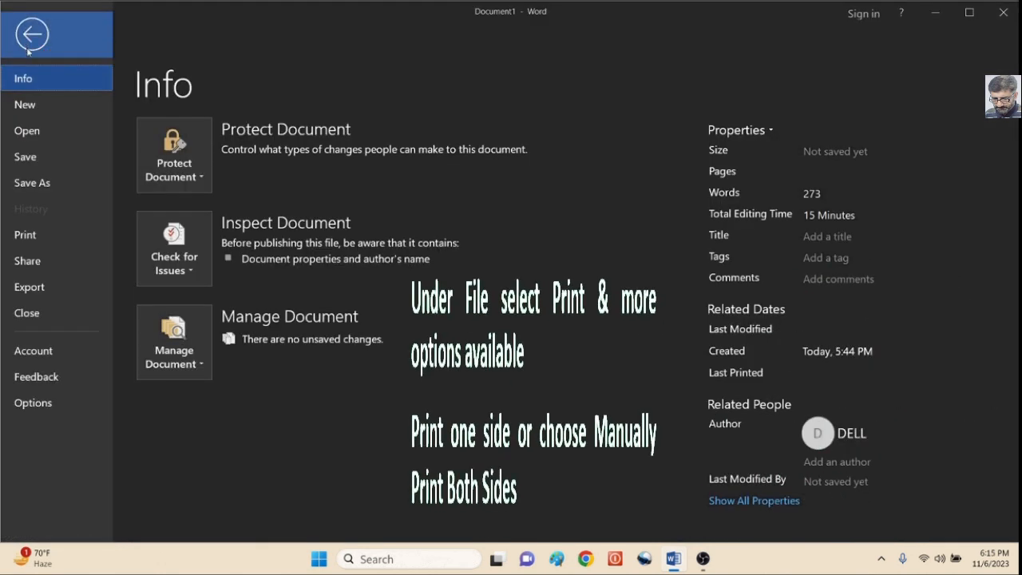
click(59, 239)
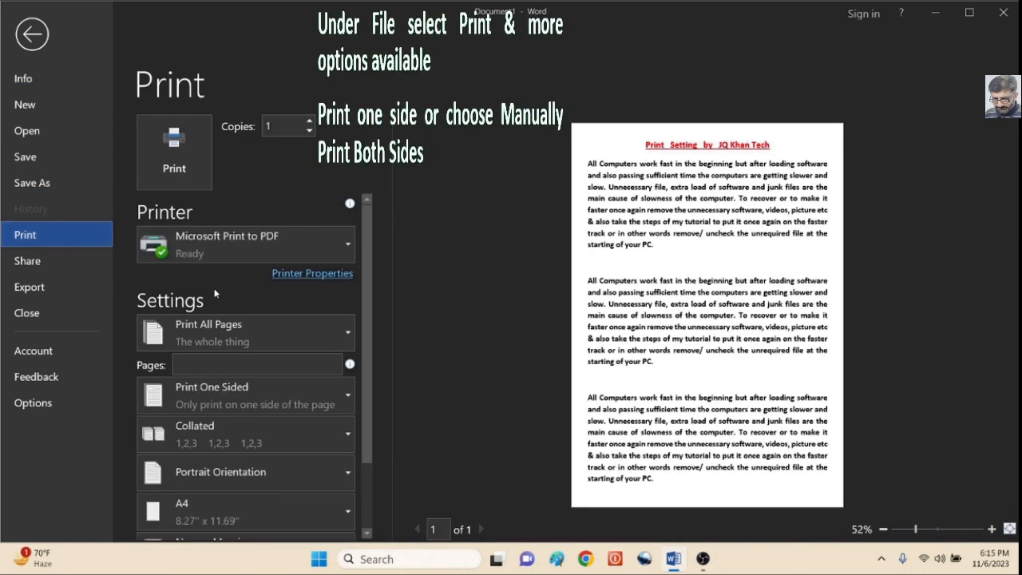
scroll(214, 293, down, 1)
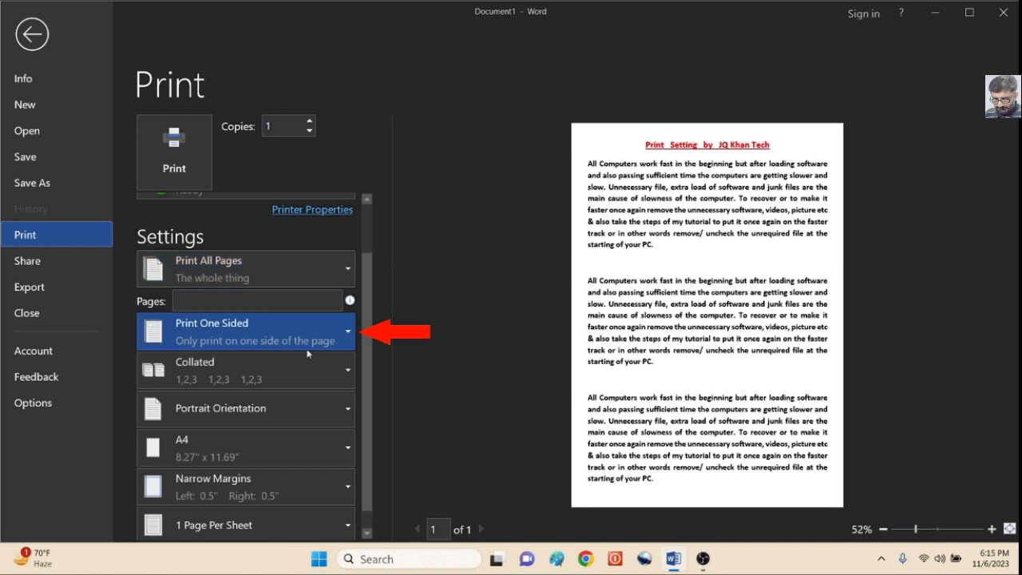
click(348, 332)
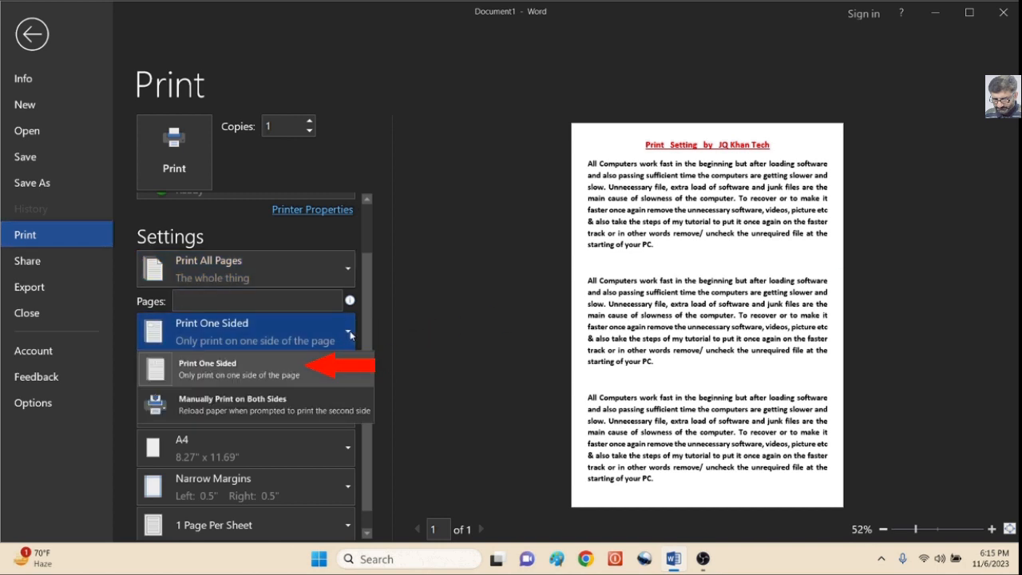
click(248, 407)
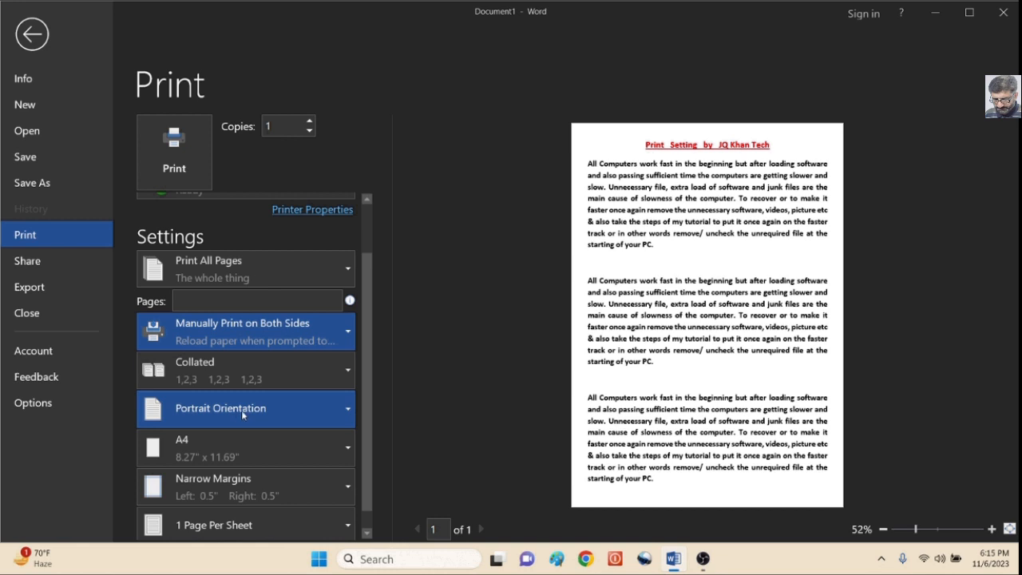
View the available paper sizes in the print settings.
scroll(242, 413, down, 1)
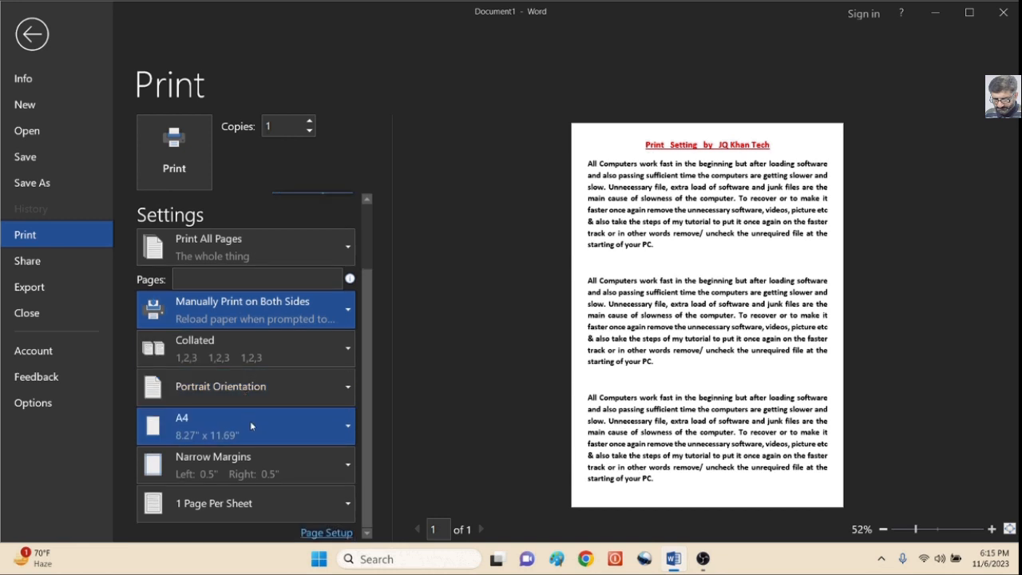
click(250, 421)
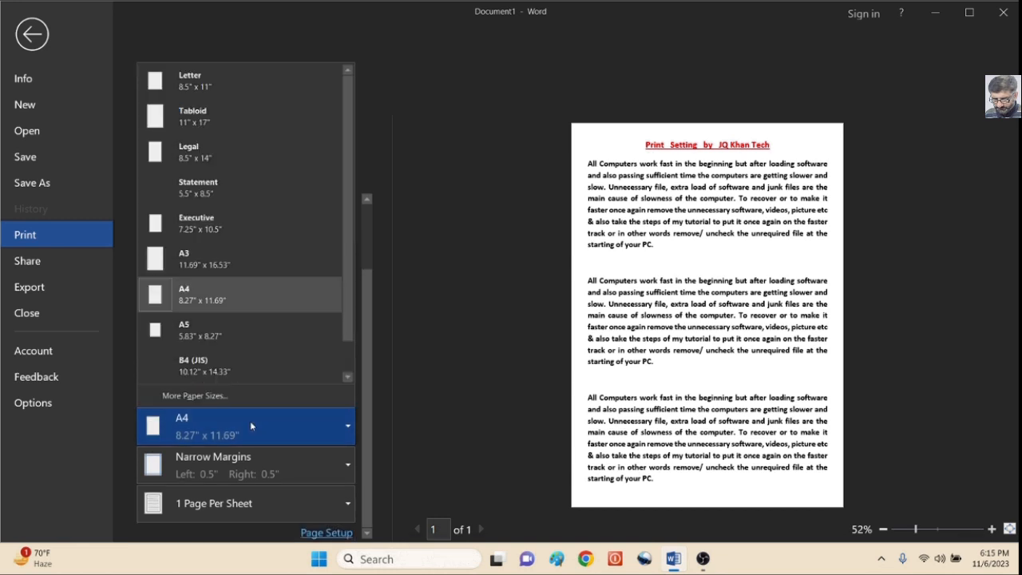
click(232, 393)
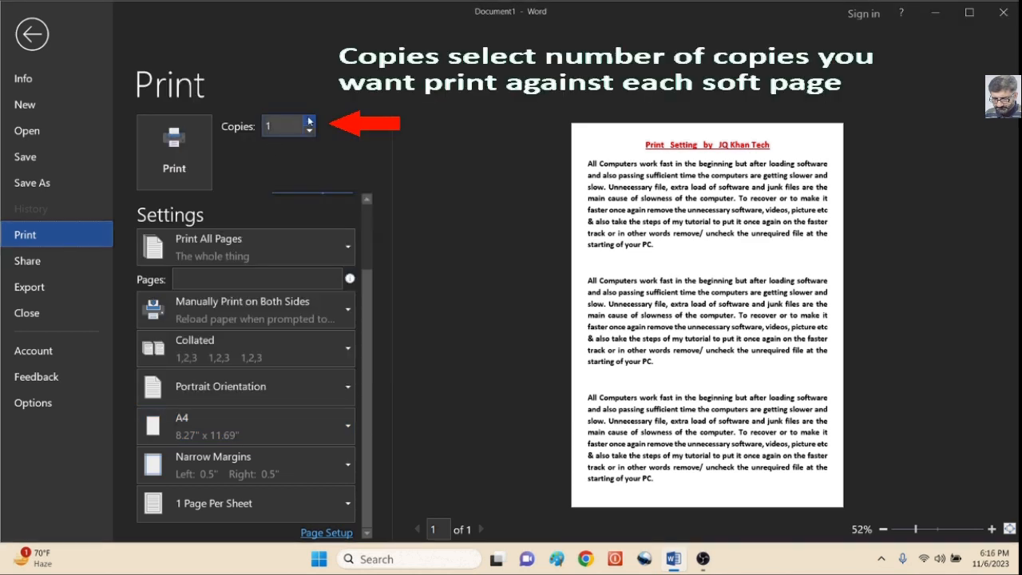
Set the number of print copies to 6 and begin the page range with 1.
click(310, 122)
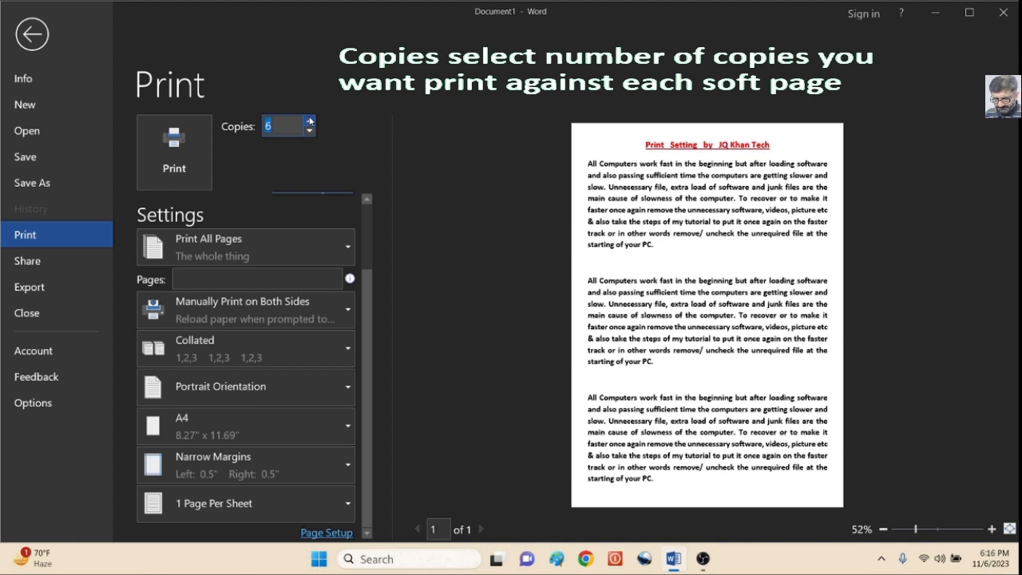
click(296, 281)
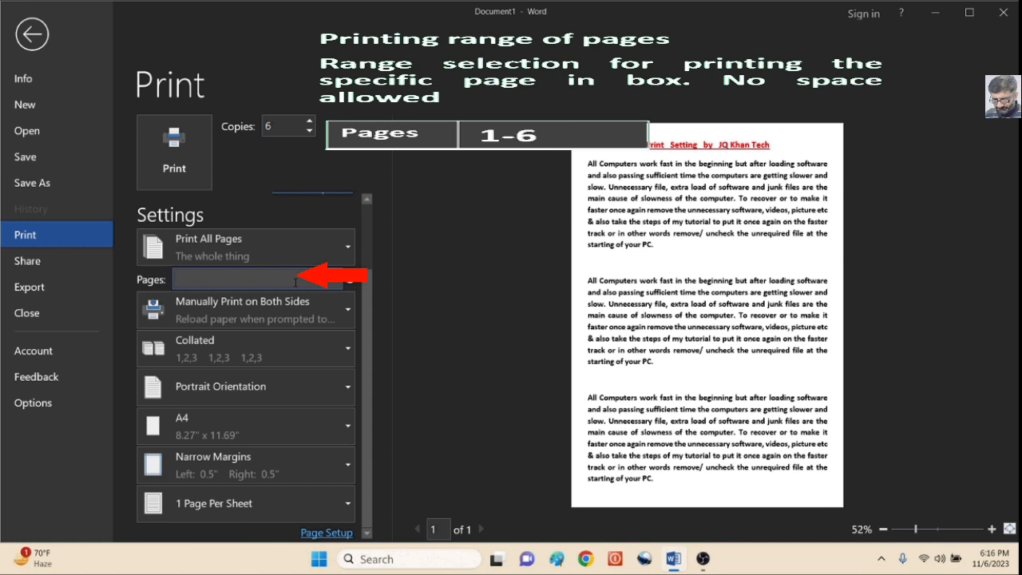
text(1)
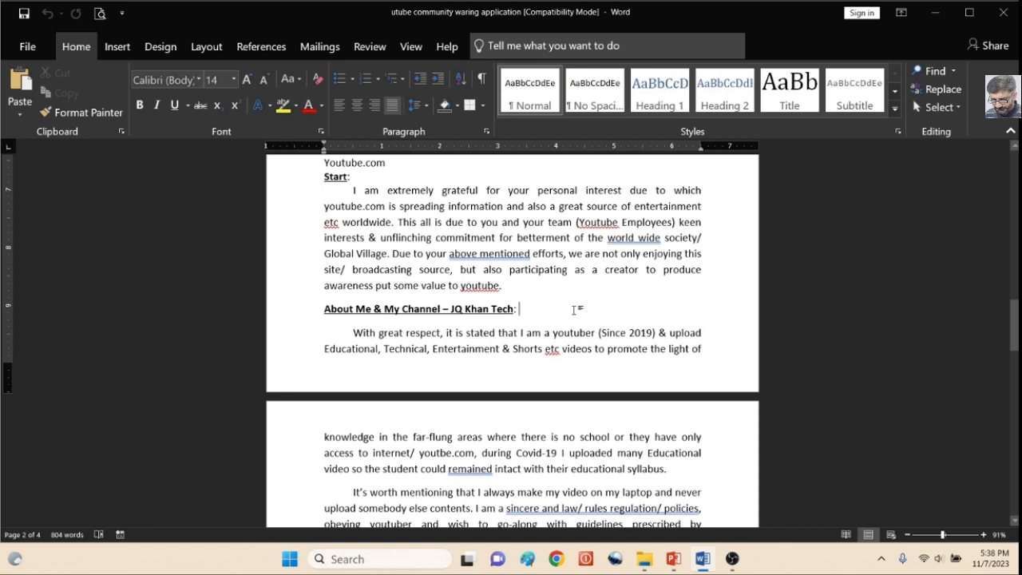
Print pages 2,5,8-16 of the YouTube community application document as a custom print.
key(ctrl+p)
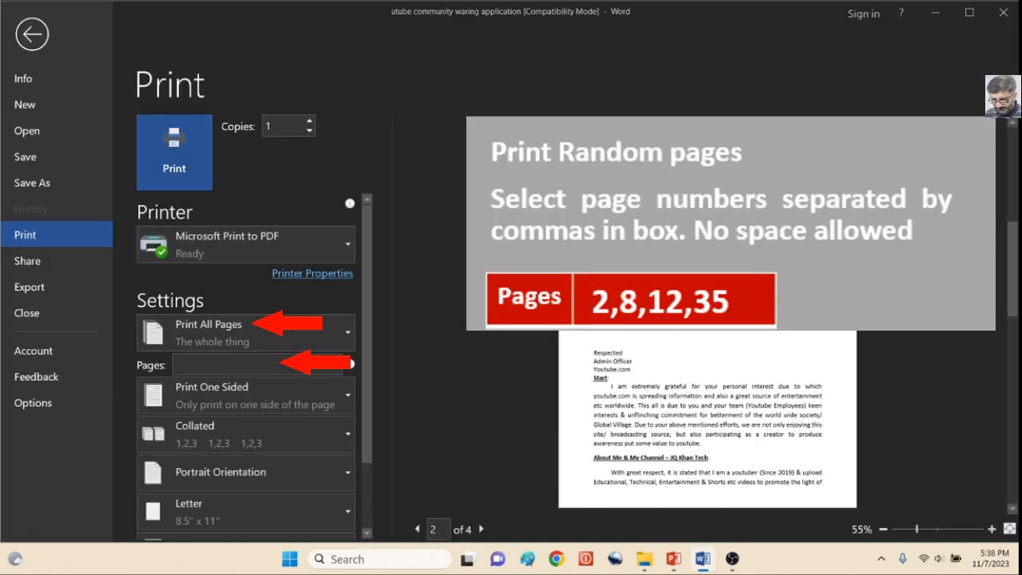
click(273, 364)
text(2)
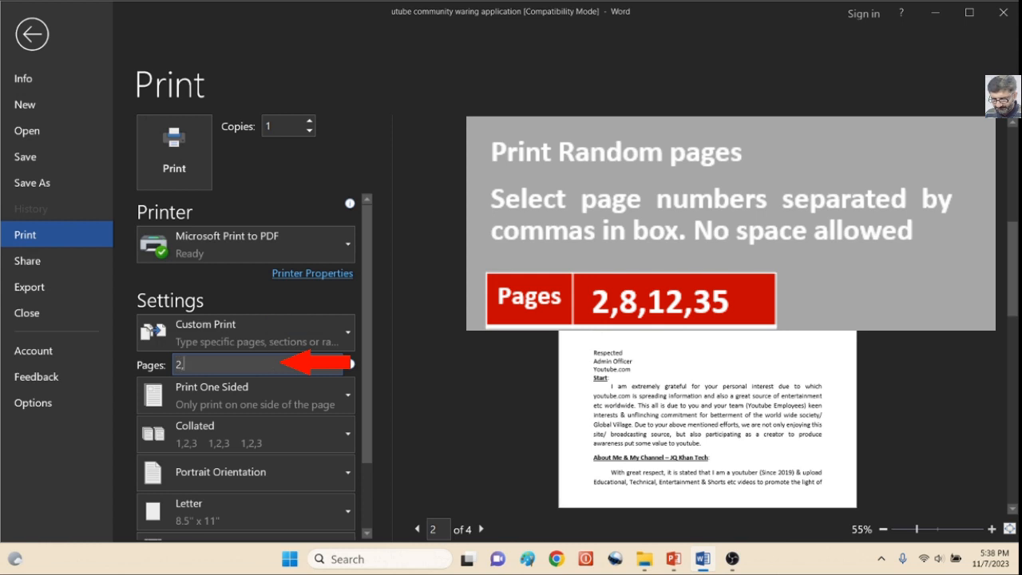
text(,5,)
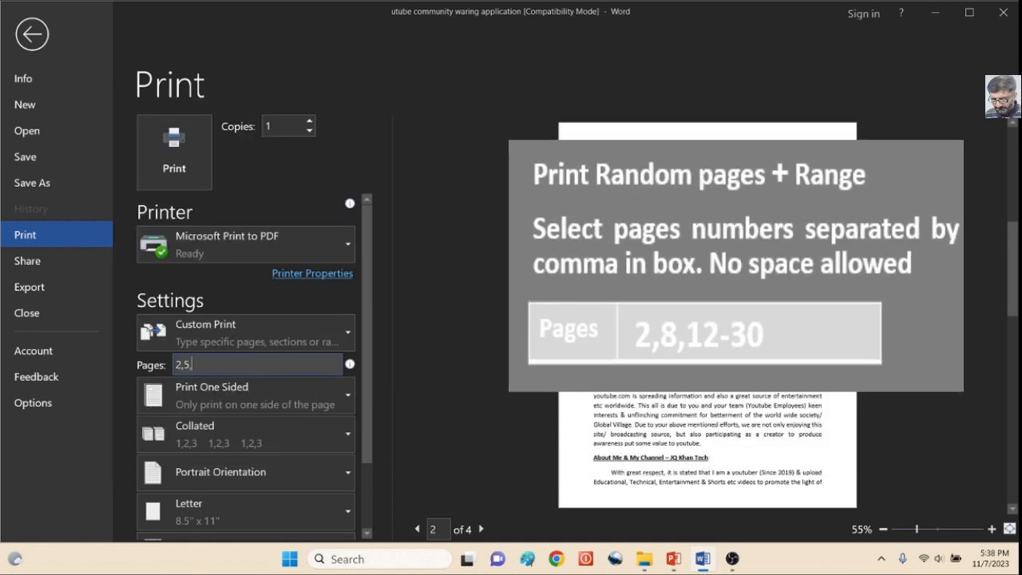
text(-16)
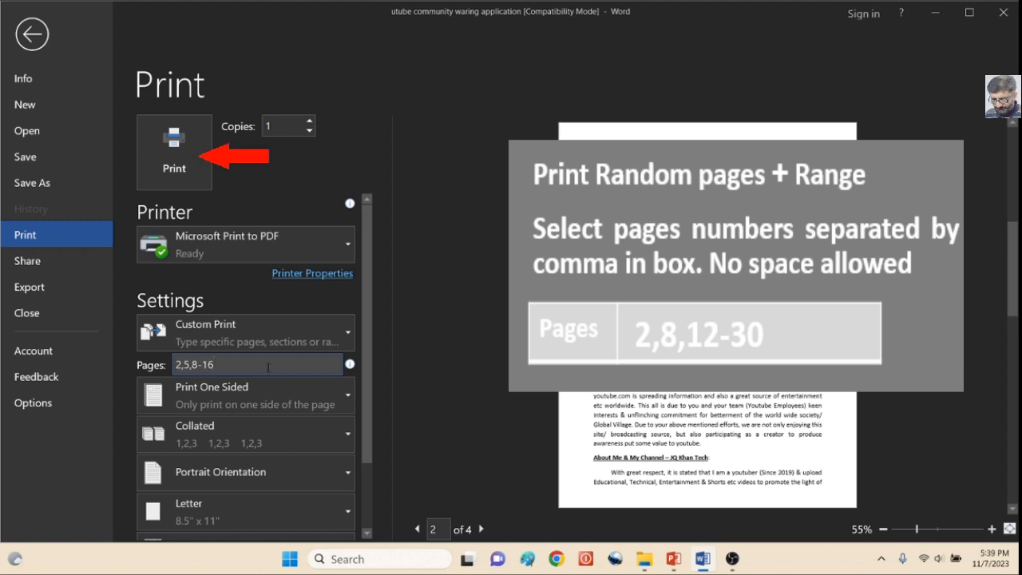
click(174, 150)
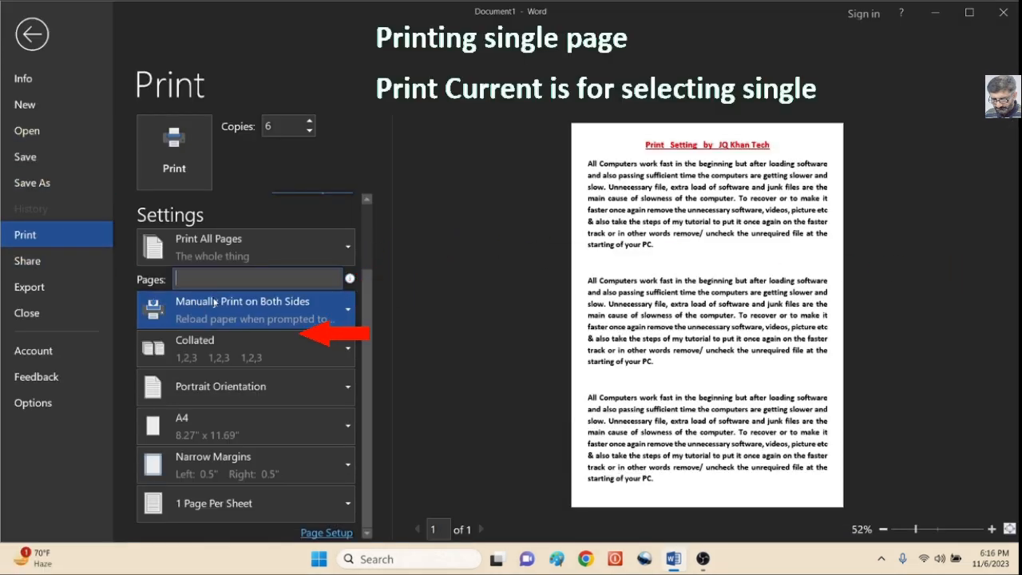
Limit the printing of Document1 to the current page and return to the document text.
click(340, 257)
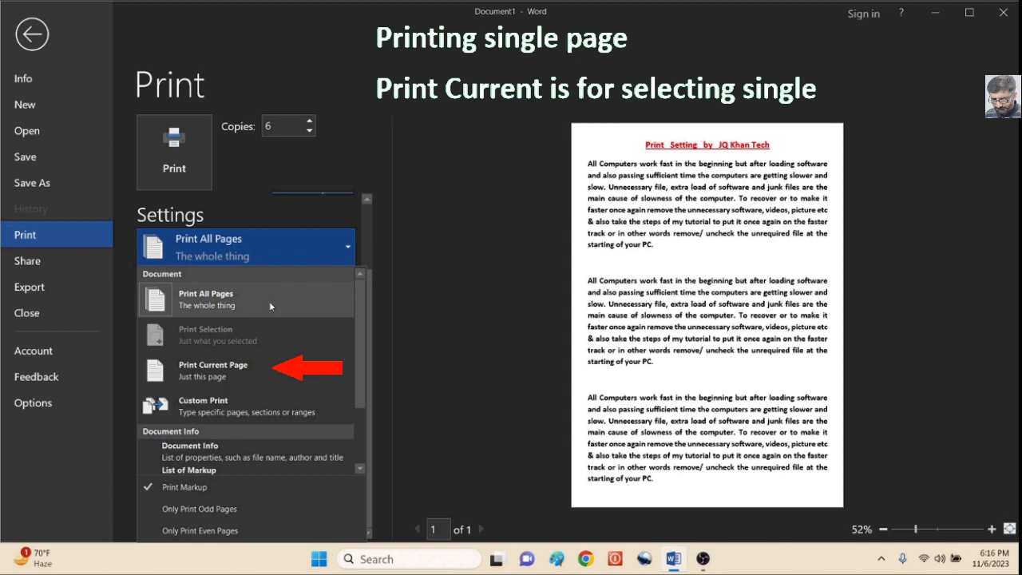
click(229, 379)
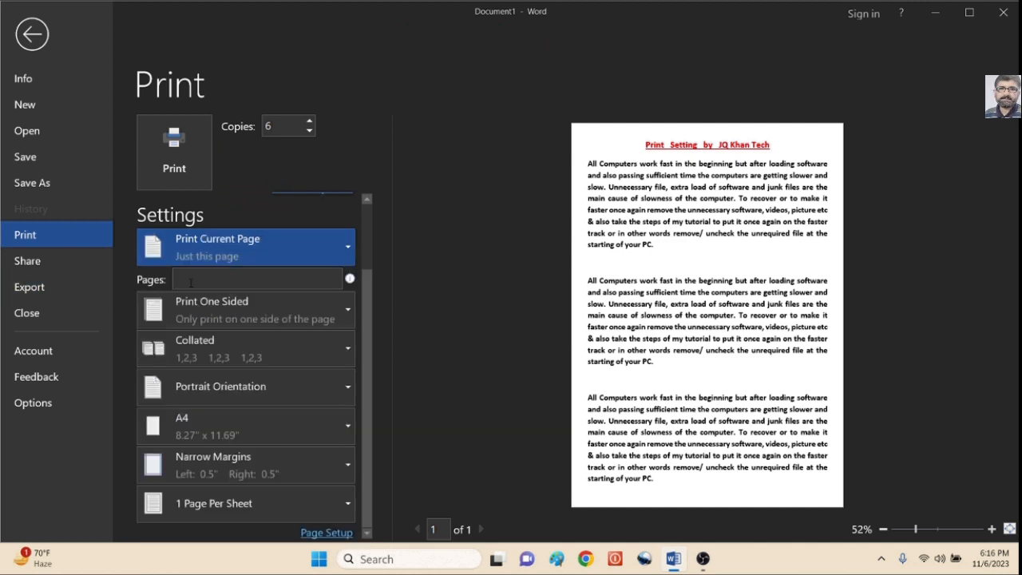
click(319, 253)
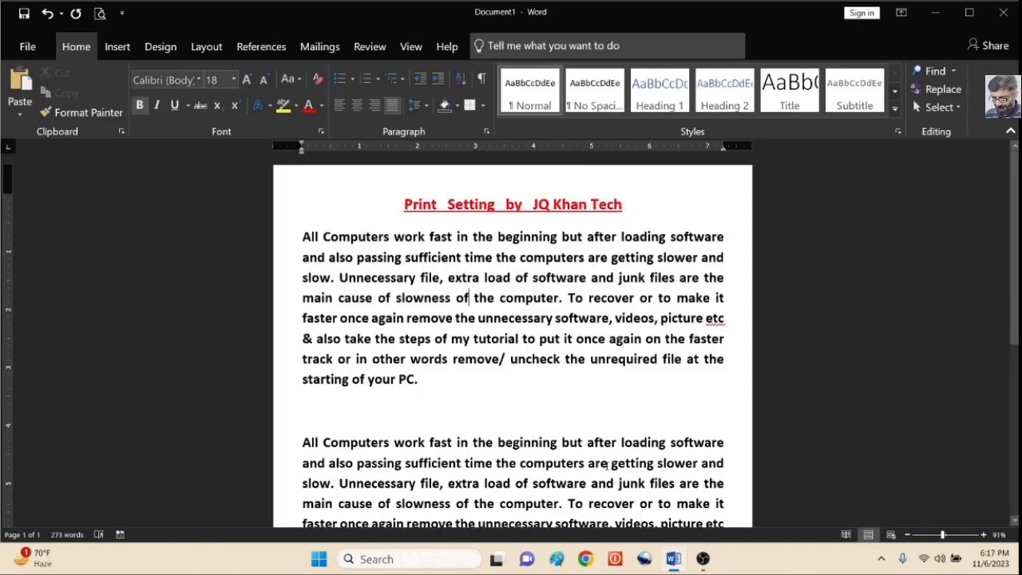
scroll(607, 465, down, 9)
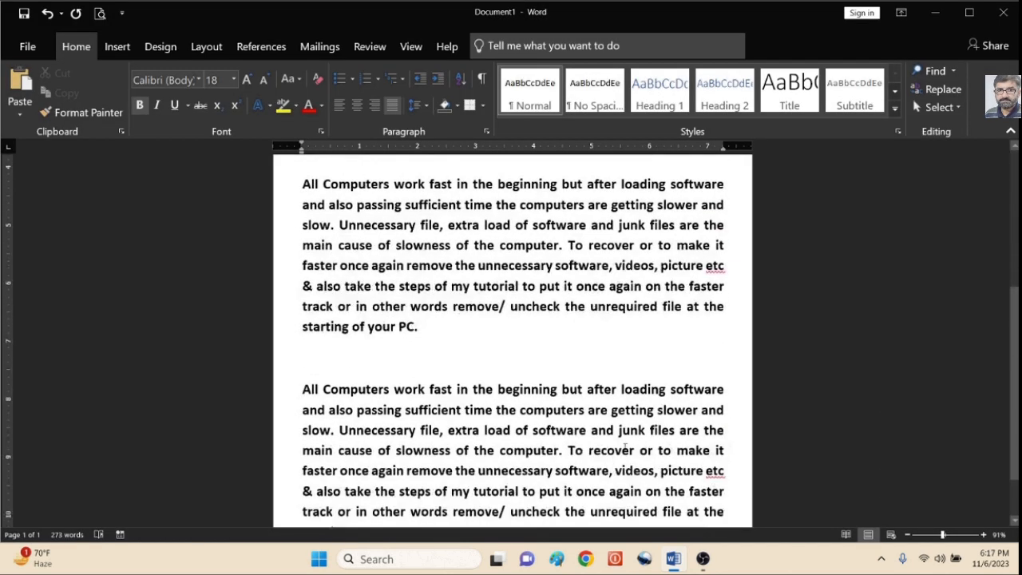